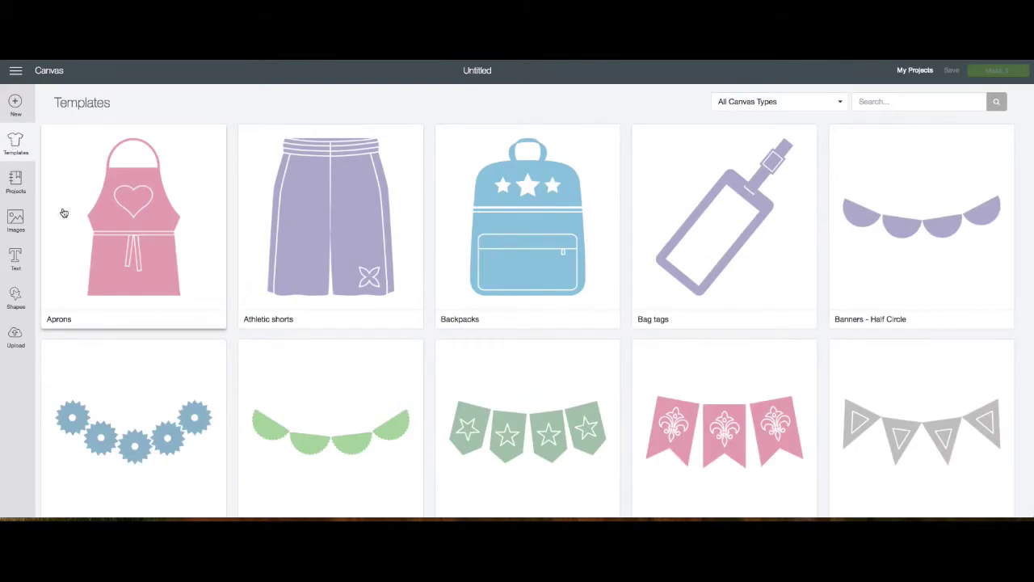
- Start a blank design from the Basic canvas template with its 12x12 mat outline
scroll(62, 213, down, 3)
scroll(62, 212, down, 5)
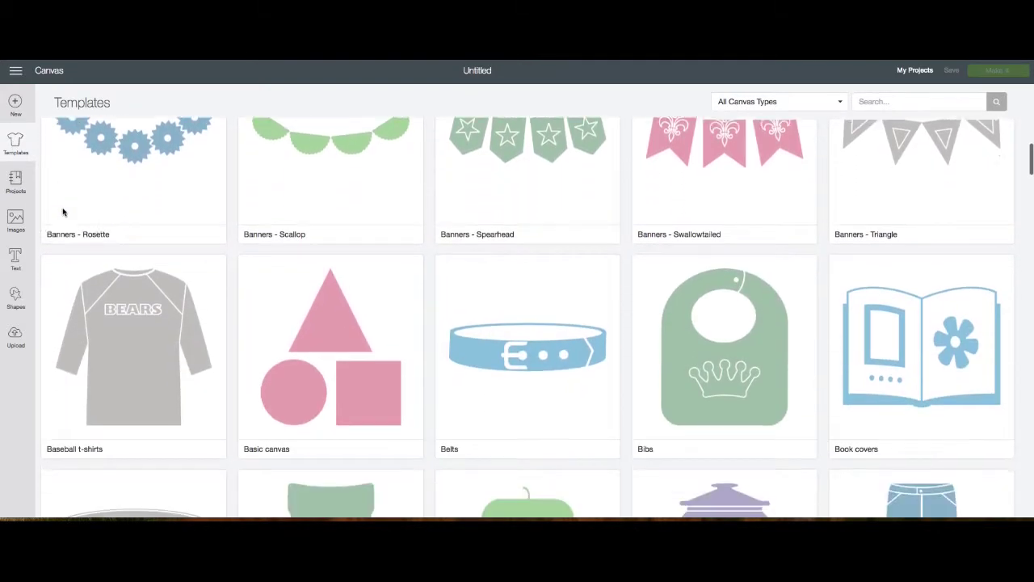
click(355, 328)
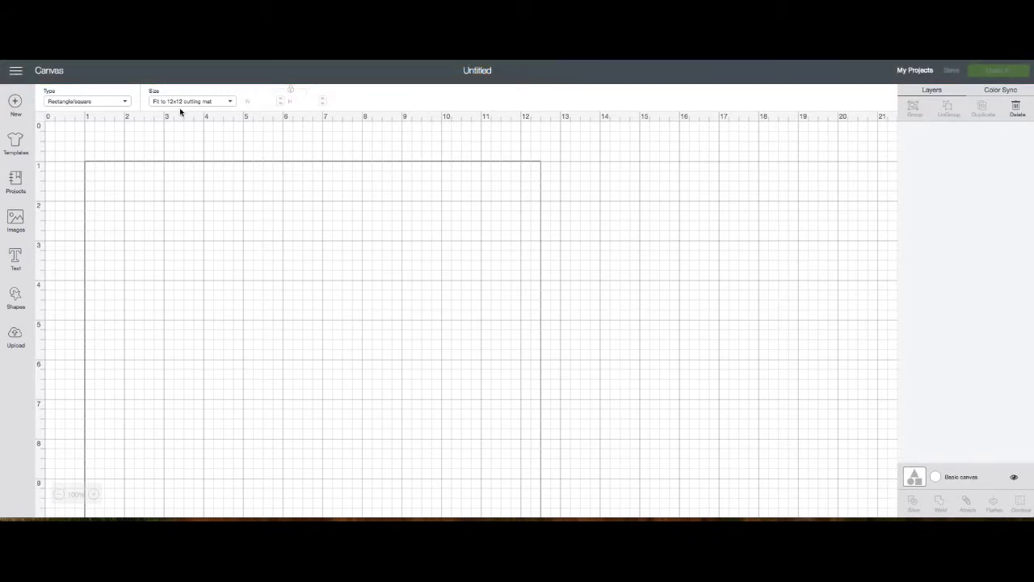
scroll(159, 225, down, 1)
scroll(158, 224, down, 1)
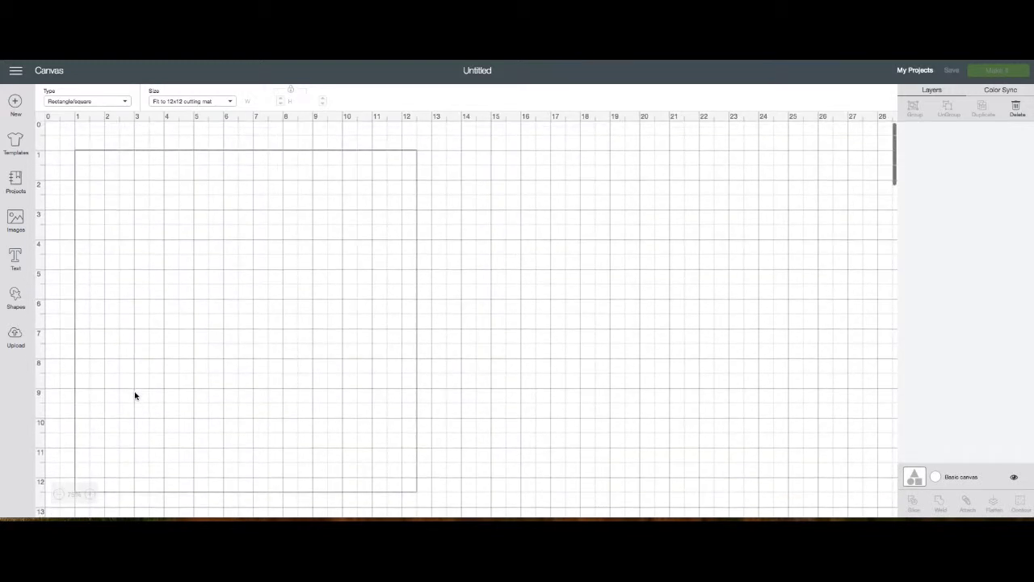
- Add a square and, with proportions unlocked, resize it to 4 in wide by 6 in tall
click(16, 295)
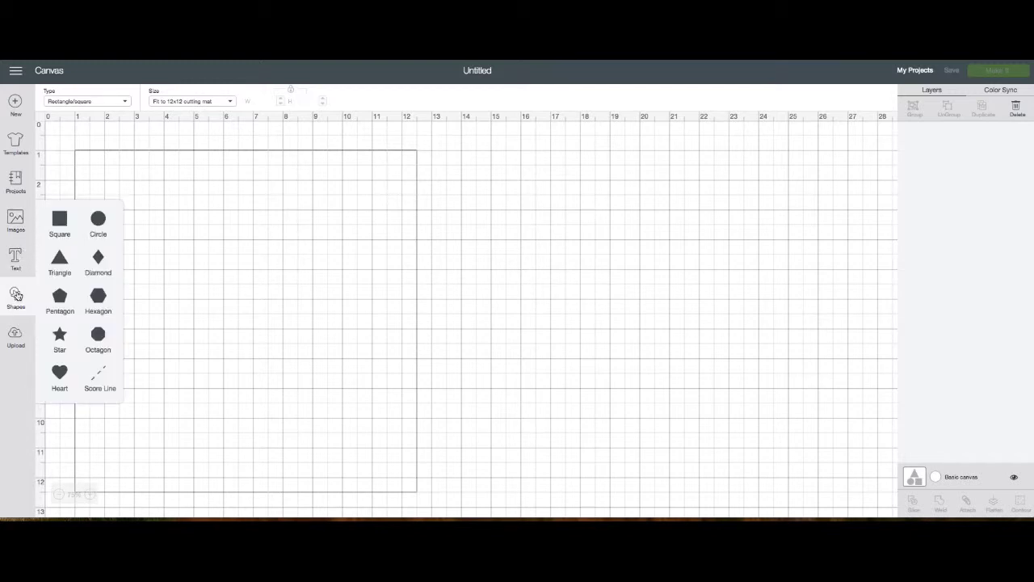
click(60, 216)
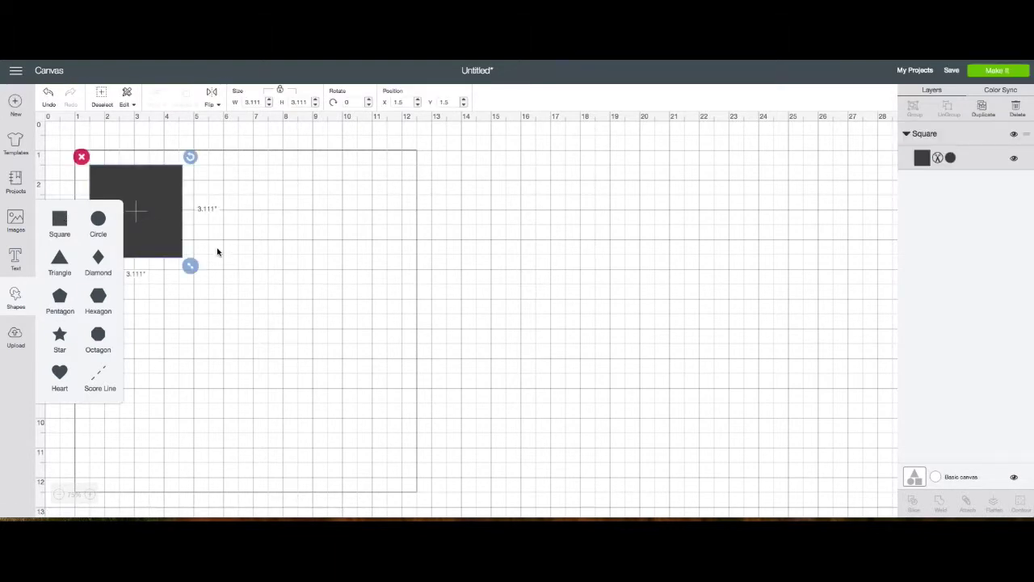
click(172, 233)
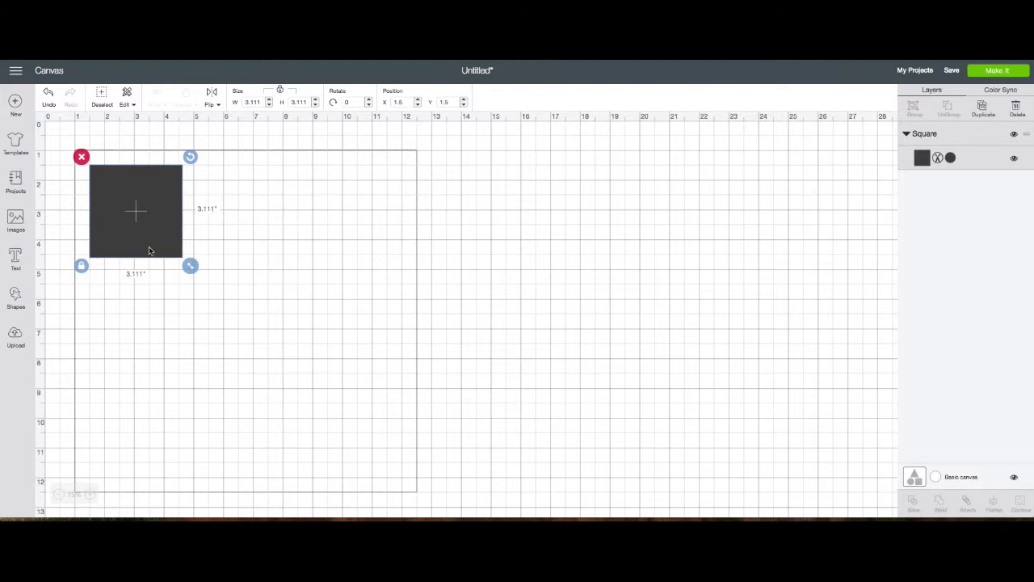
click(83, 268)
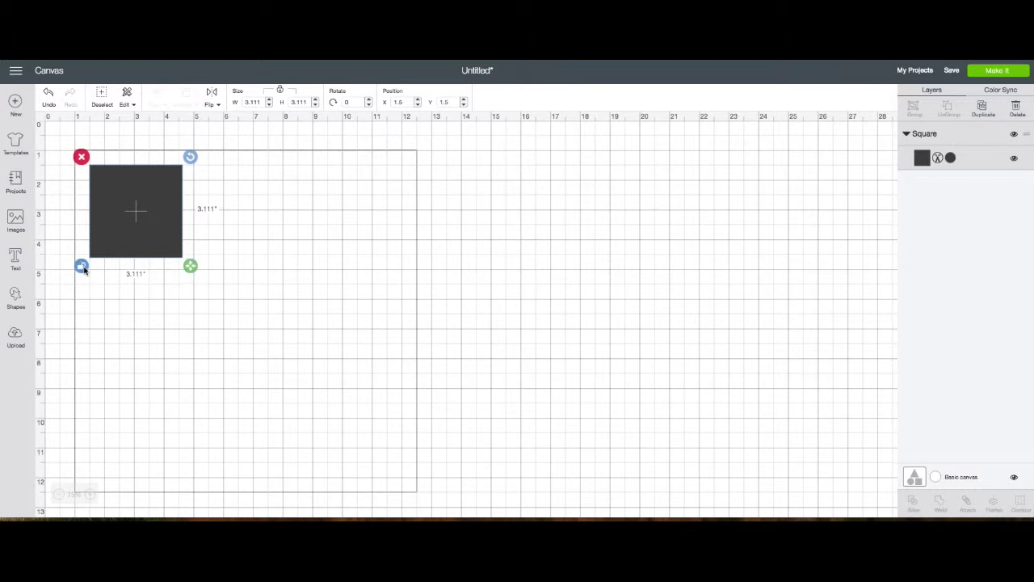
double_click(248, 102)
text(4)
click(293, 101)
double_click(292, 101)
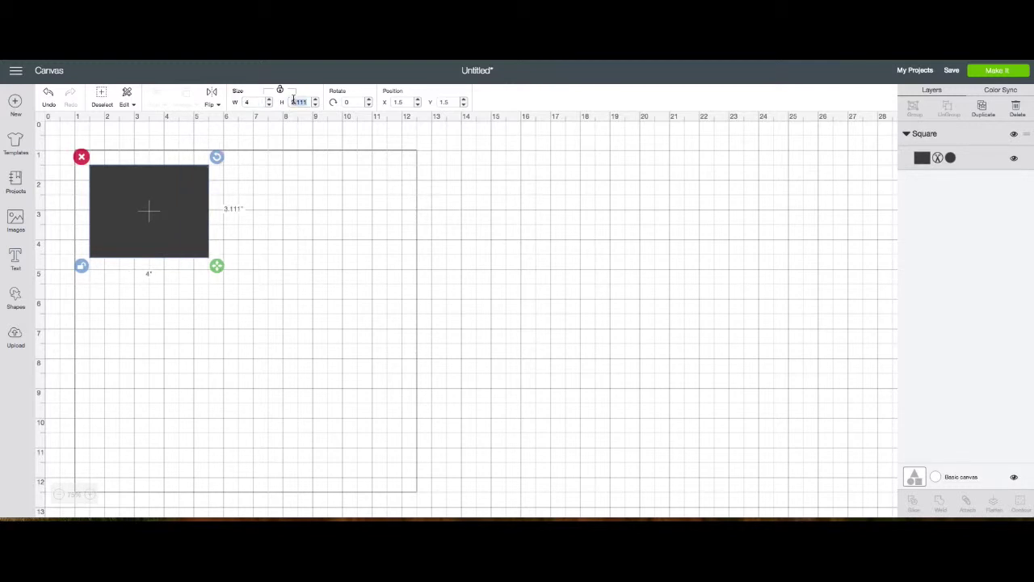
text(6)
key(Return)
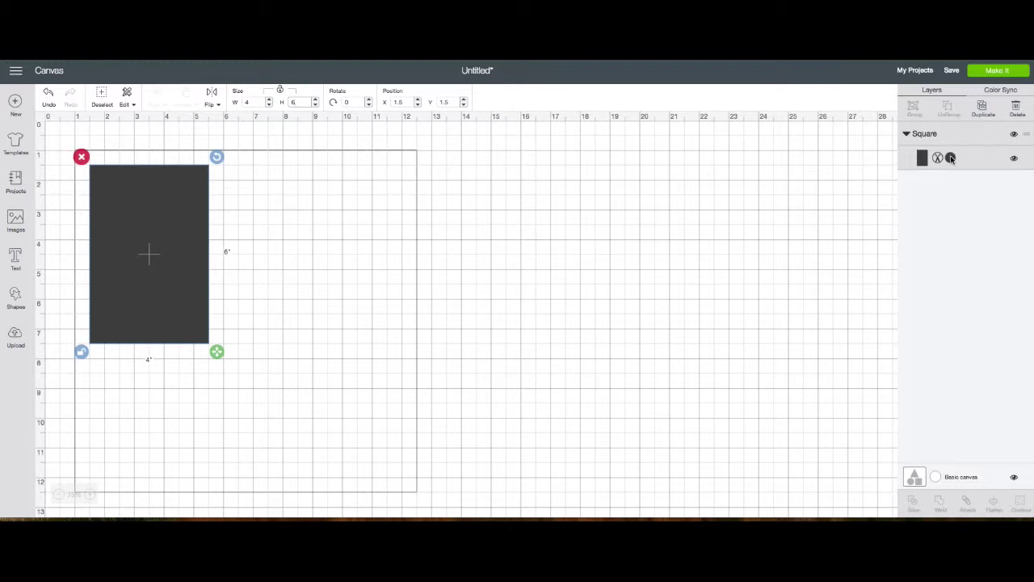
- Make the rectangle white, duplicate it twice, and place one copy sideways at the upper right
click(951, 158)
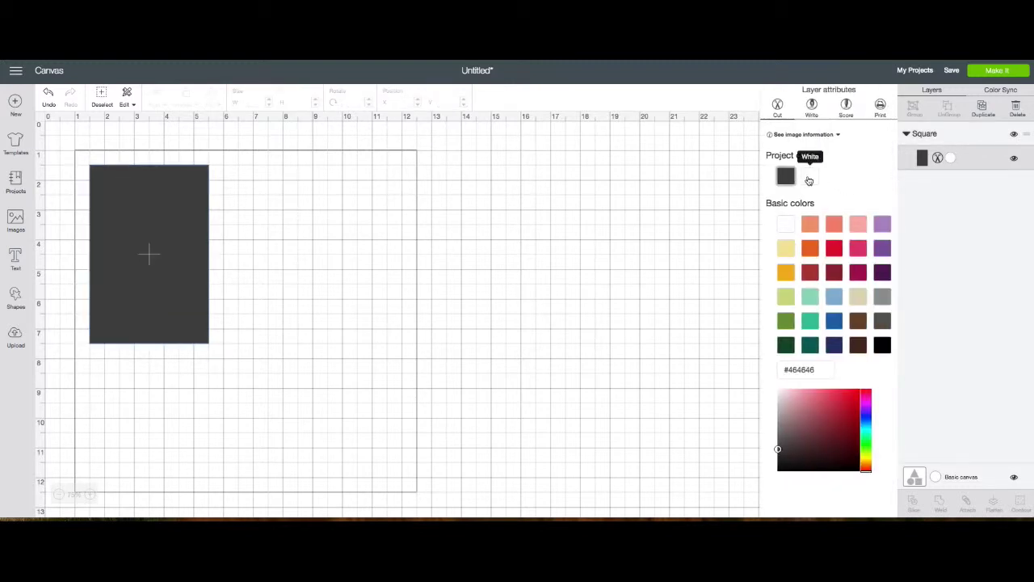
click(809, 180)
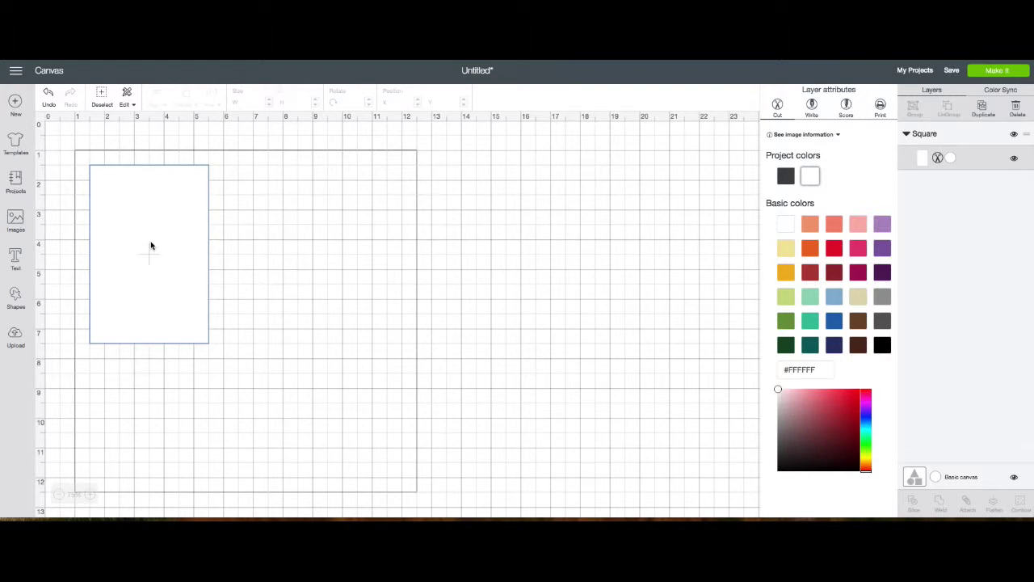
key(ctrl+d)
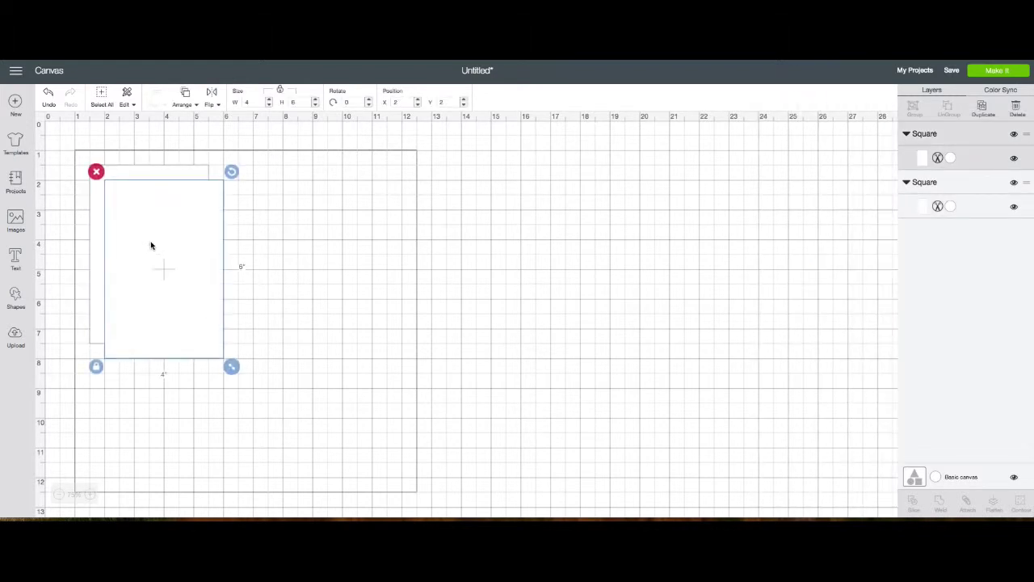
key(ctrl+d)
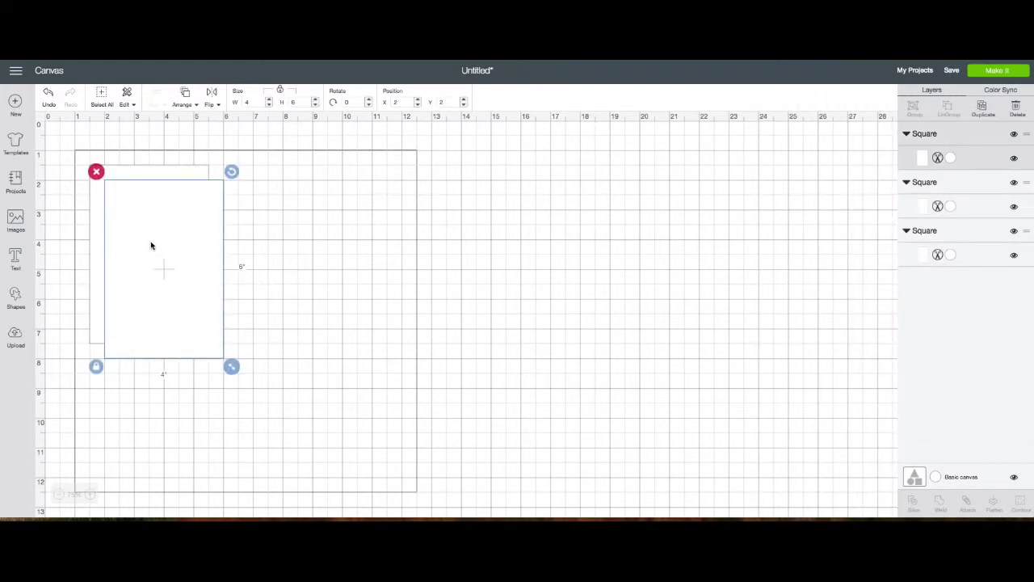
drag(166, 220, 272, 227)
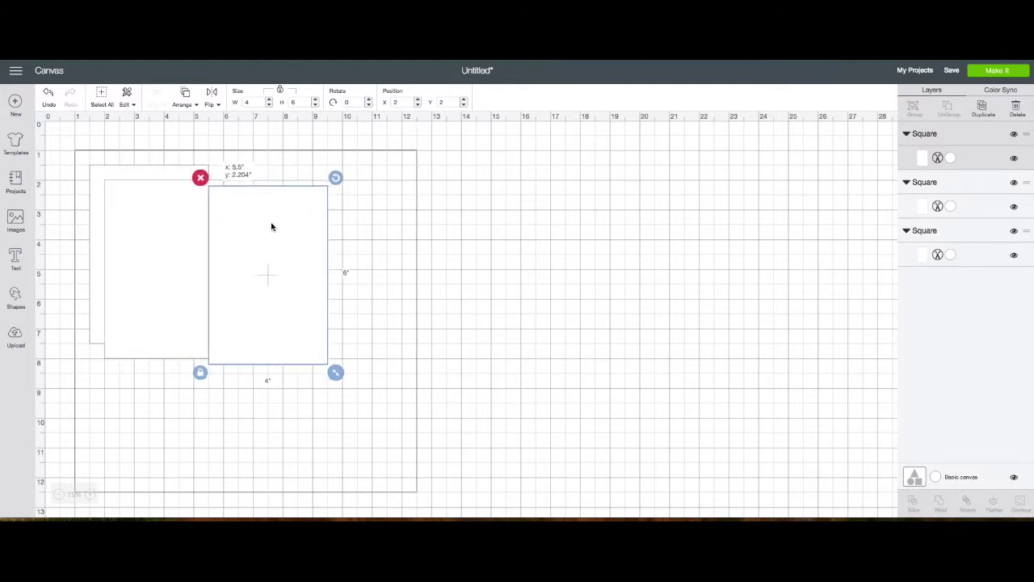
drag(335, 178, 324, 319)
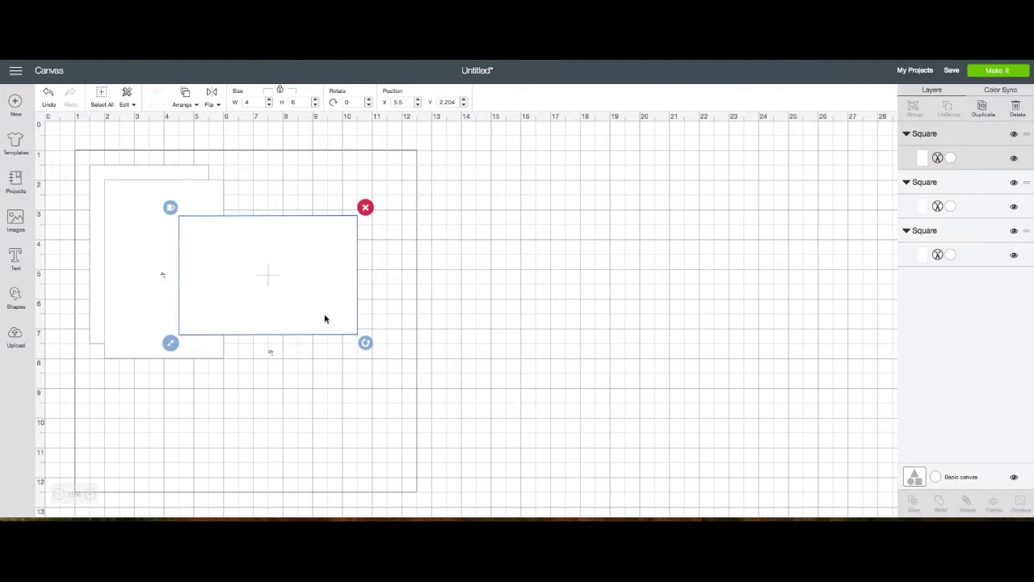
drag(261, 284, 313, 288)
- Rotate the second white copy sideways and position it below the upper-right mat
click(175, 276)
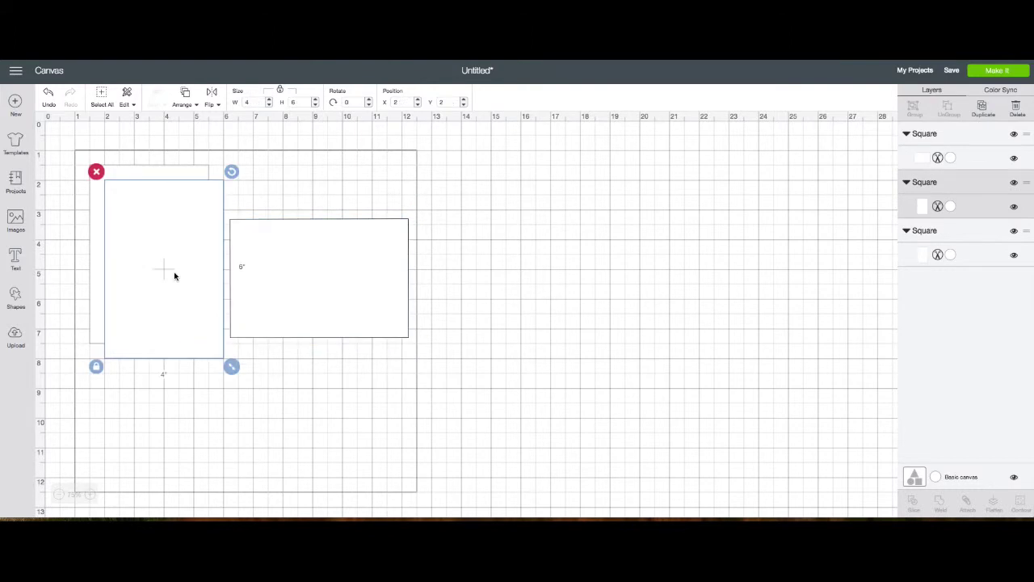
drag(231, 171, 207, 307)
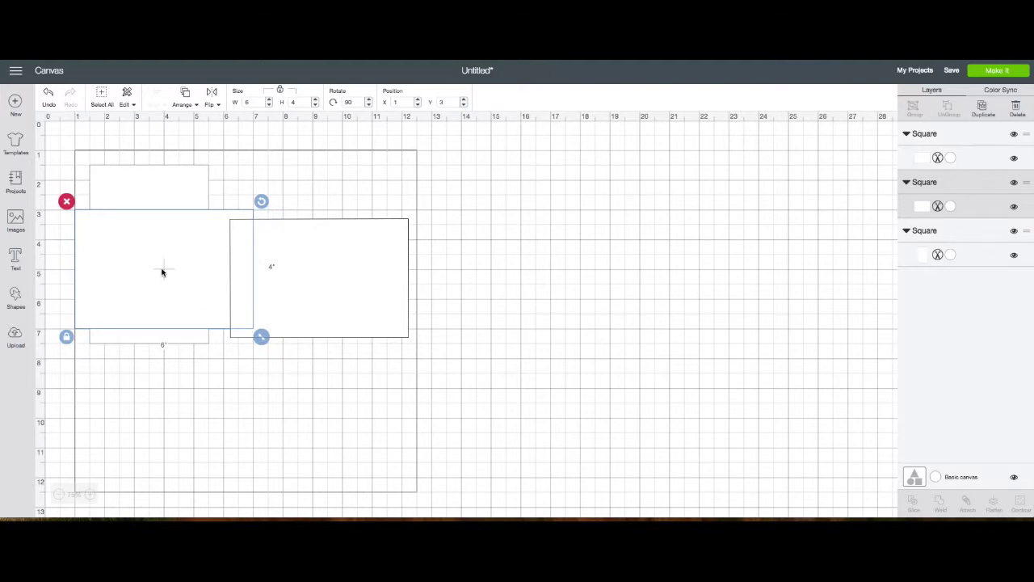
drag(163, 270, 320, 415)
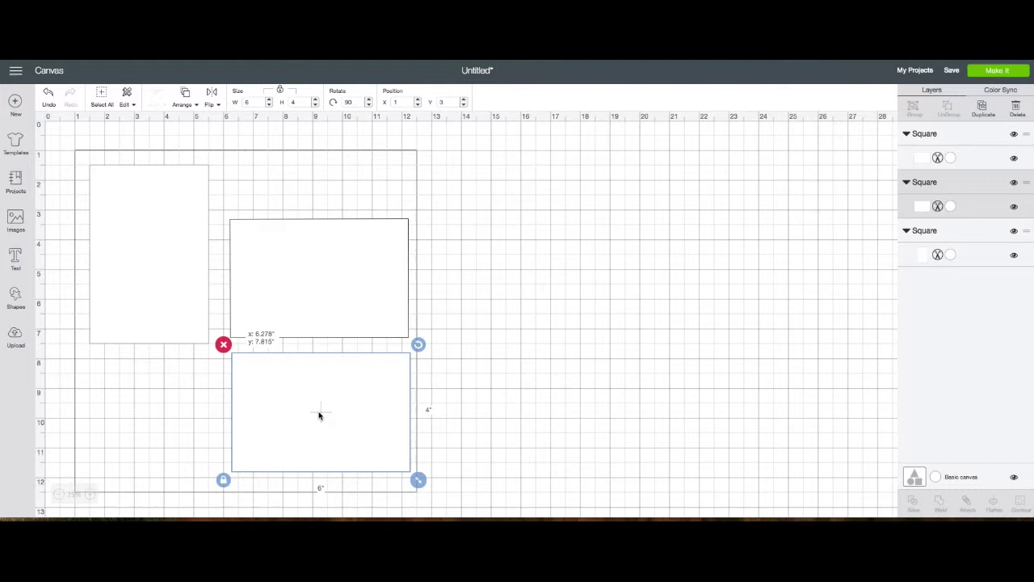
drag(319, 415, 319, 415)
click(485, 376)
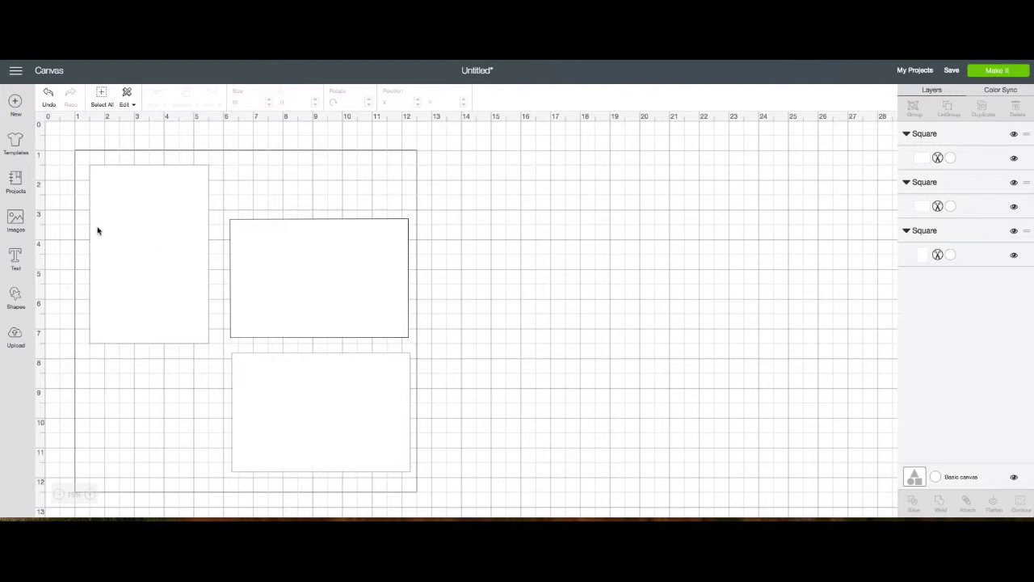
- Add a dark square below the tall white mat, enlarged to about 3.98 inches
click(16, 297)
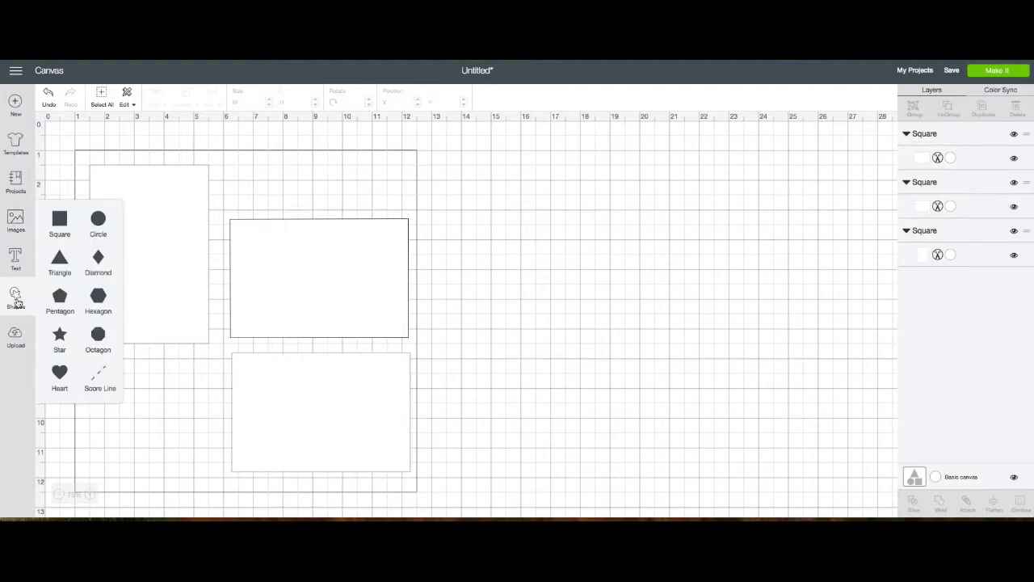
click(60, 220)
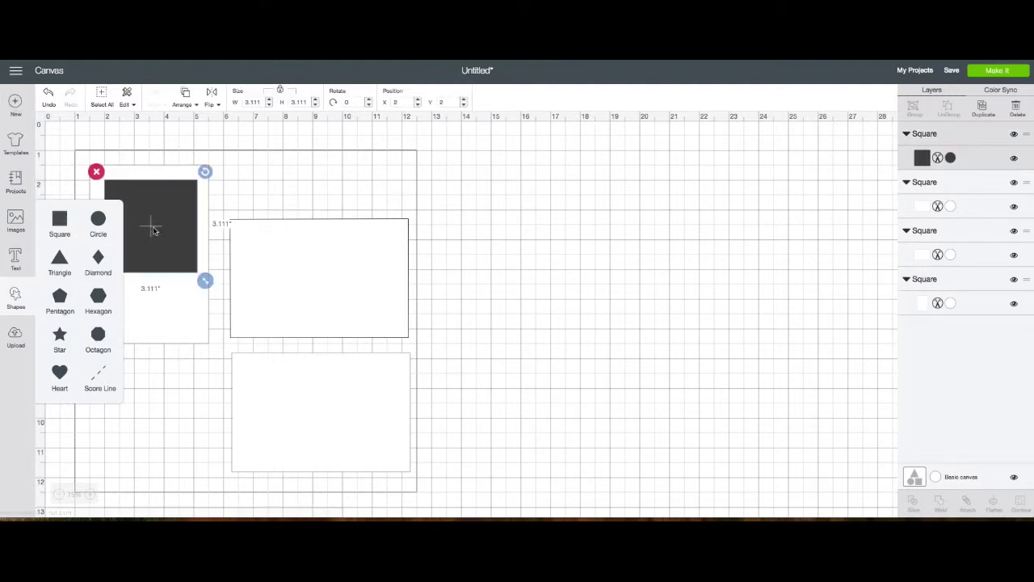
drag(156, 231, 139, 404)
drag(190, 452, 223, 483)
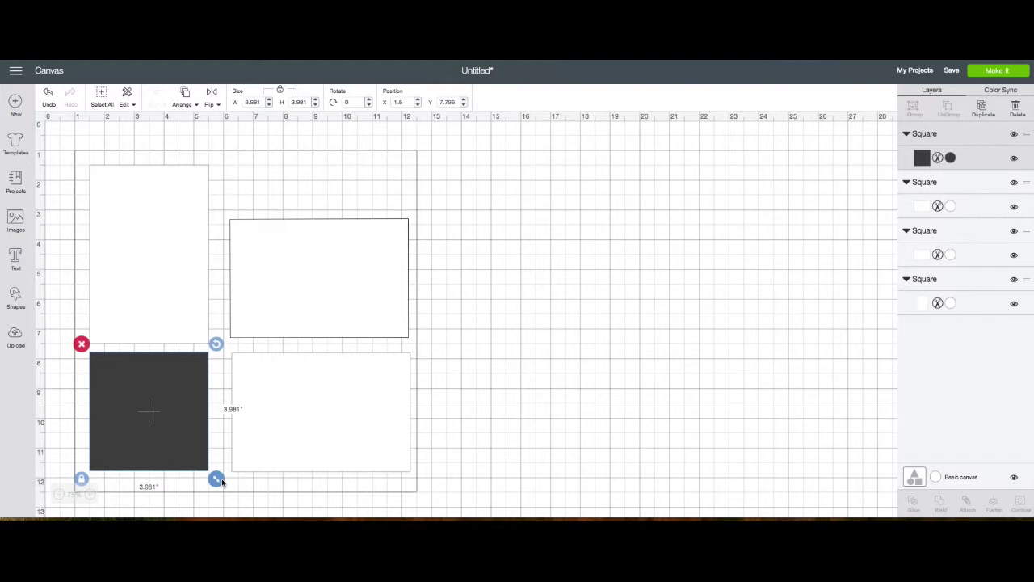
click(462, 416)
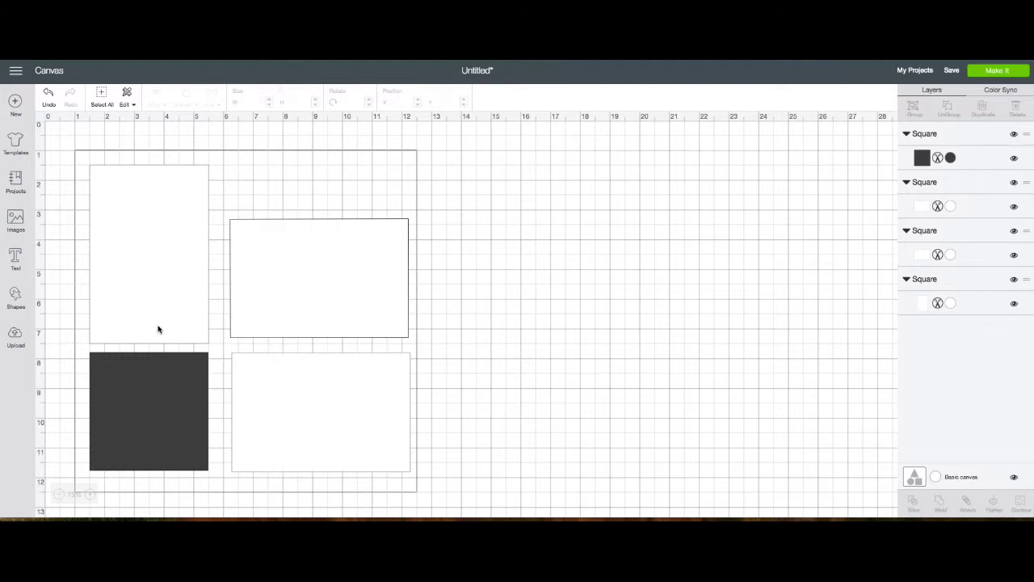
- Place a 3.111-inch dark circle over the upper-right mat, copy it onto the lower-right mat, and nudge that mat up
click(16, 295)
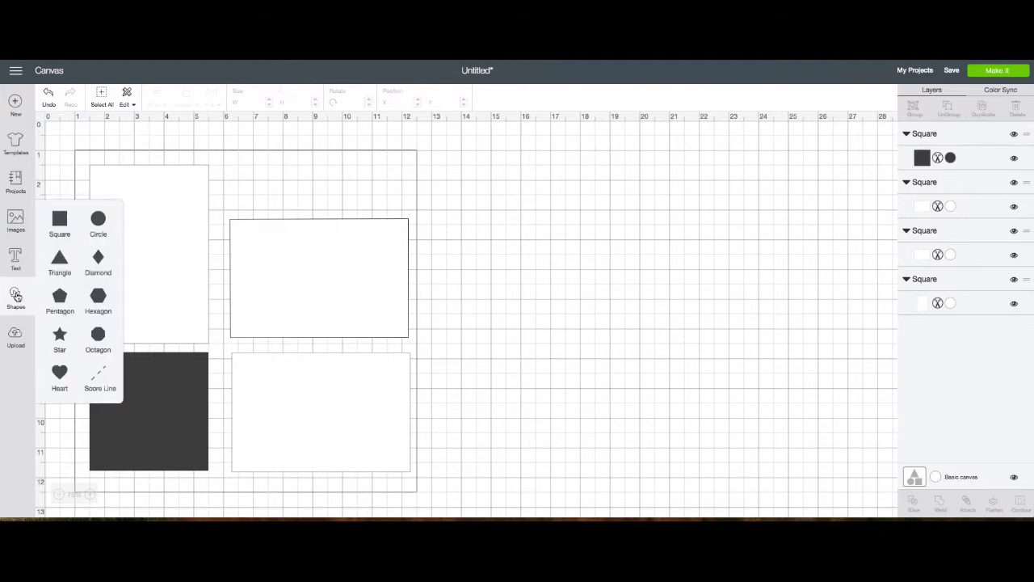
click(98, 221)
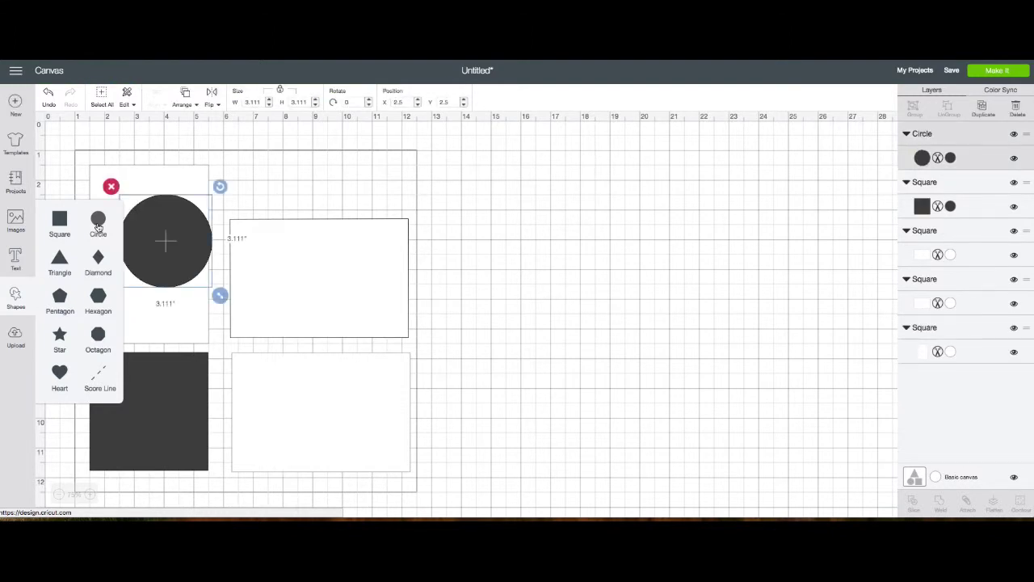
drag(187, 242, 258, 210)
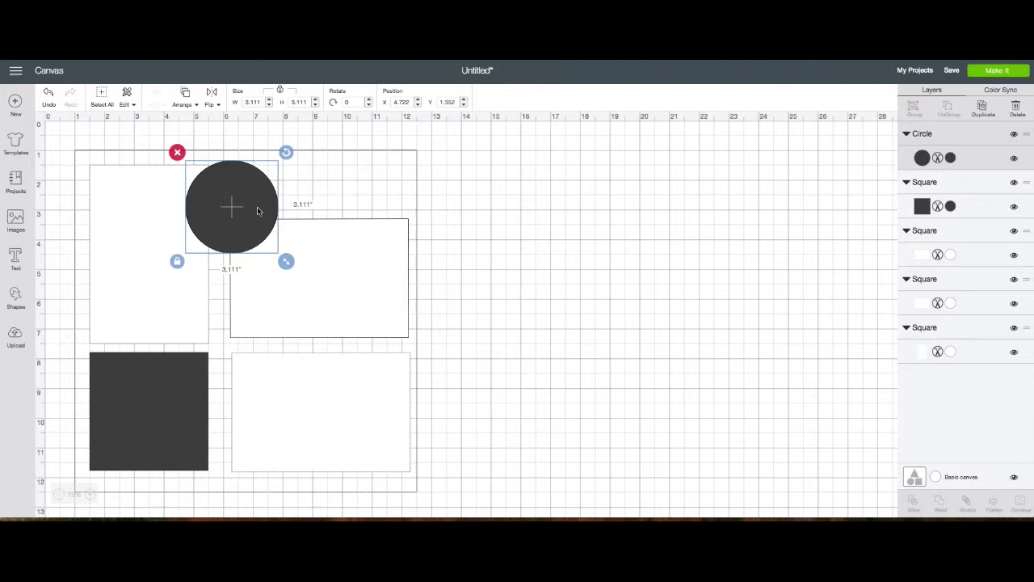
key(ctrl+d)
key(ctrl+d)
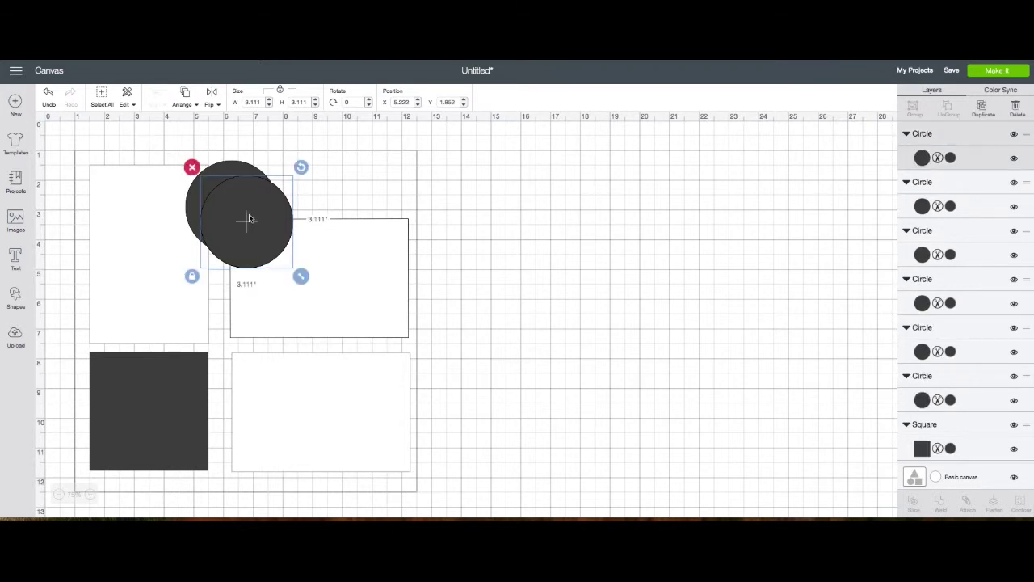
drag(249, 218, 371, 426)
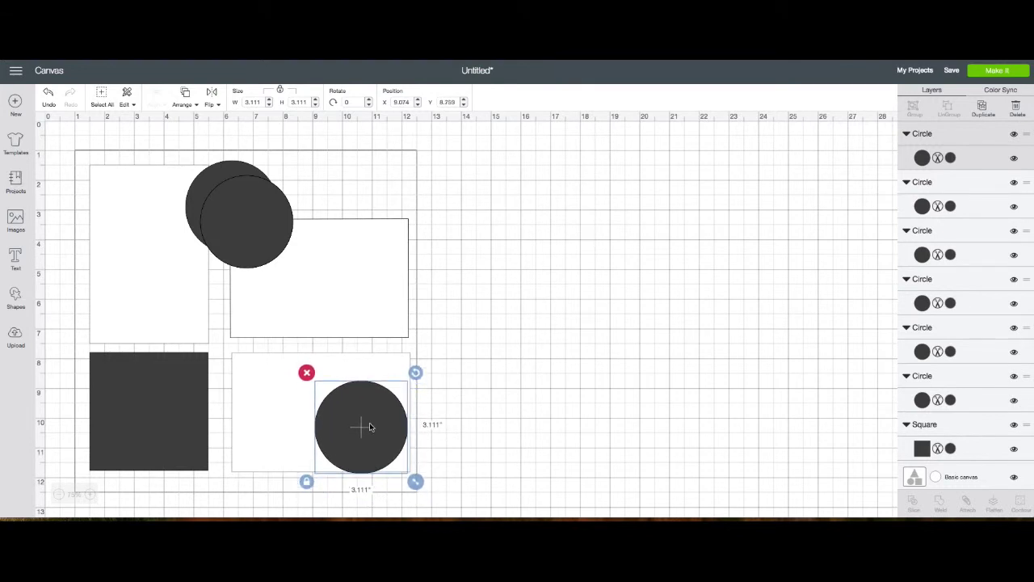
drag(284, 421, 341, 430)
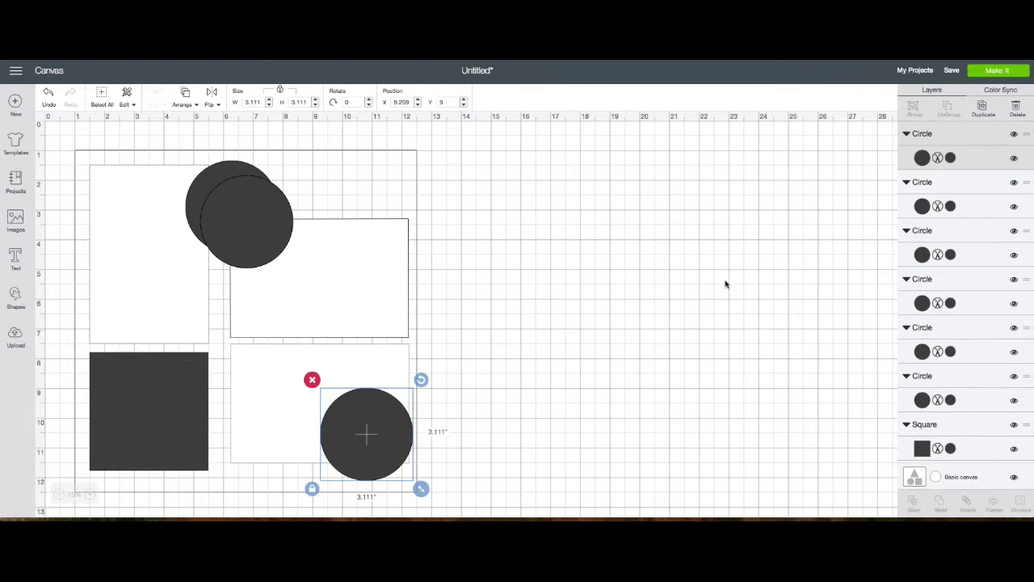
- Colour the top circle salmon and send it behind the white mat
click(950, 159)
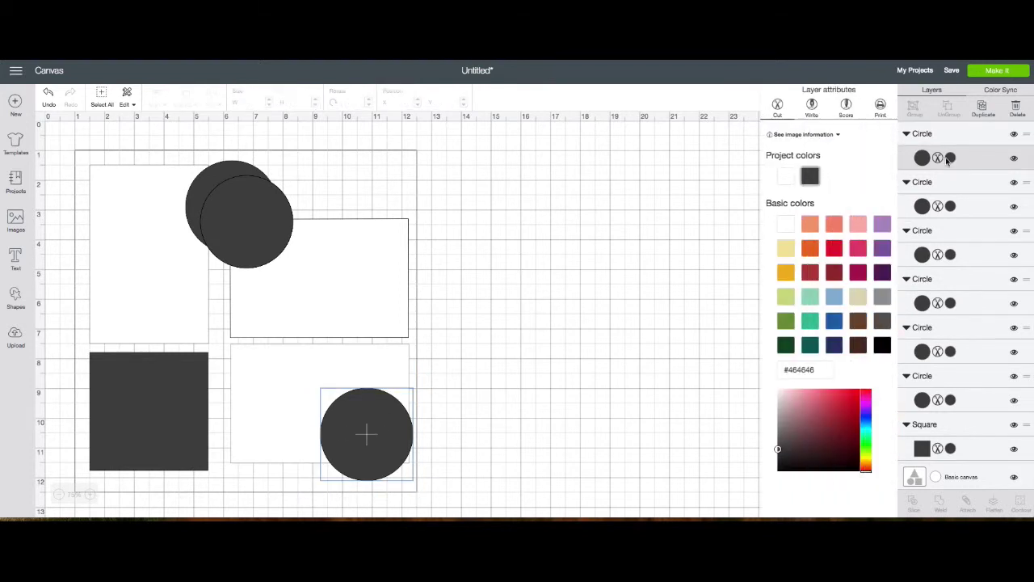
click(810, 223)
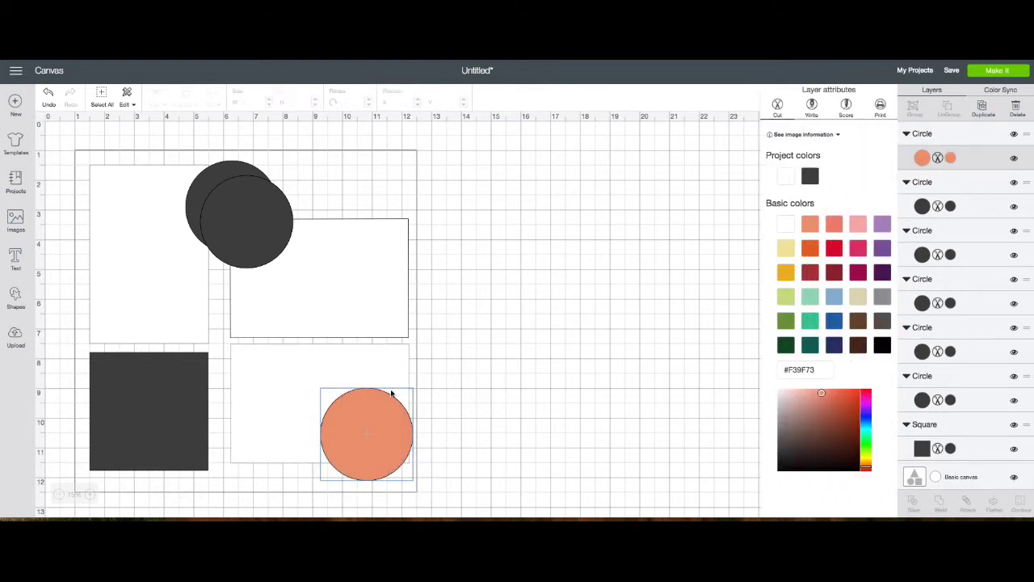
right_click(370, 408)
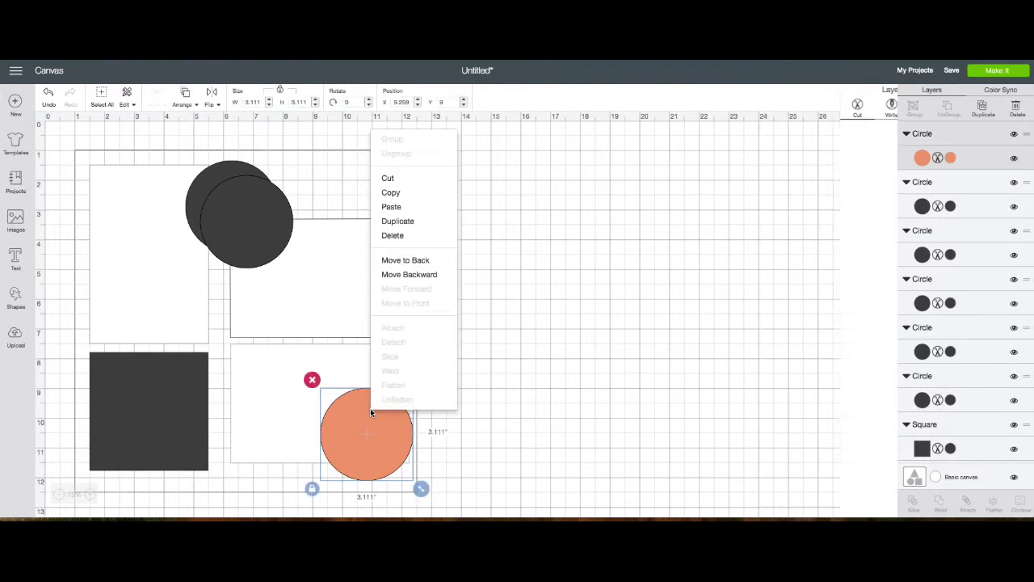
click(417, 263)
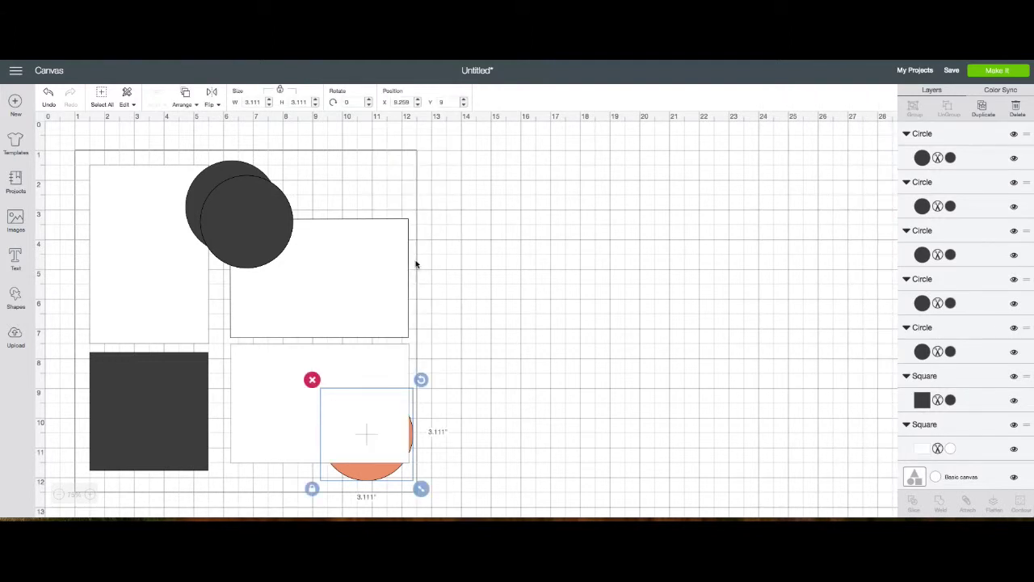
- Move a circle onto the lower white mat, colour it mint, and tuck it behind the mat
drag(233, 223, 297, 425)
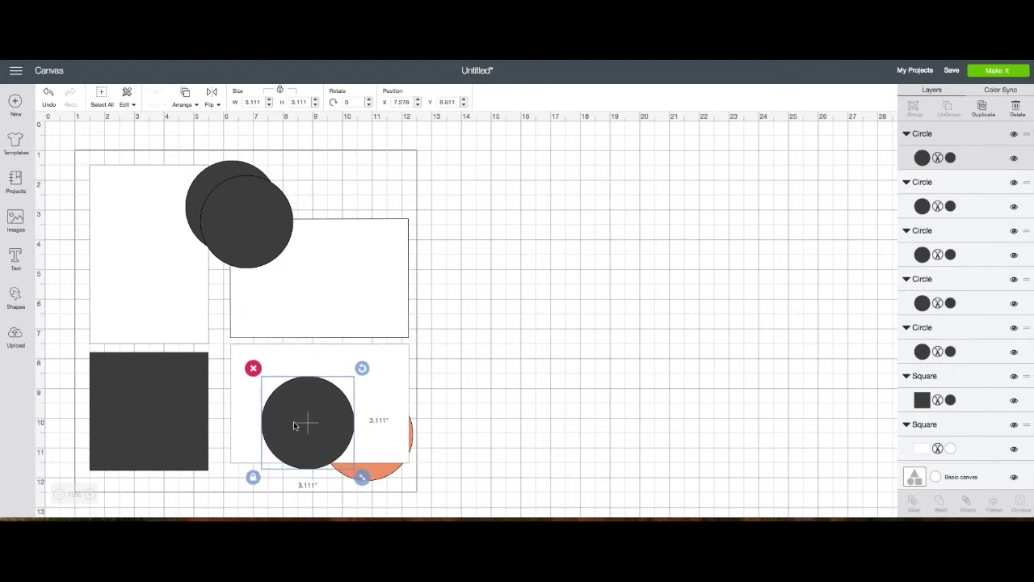
click(951, 158)
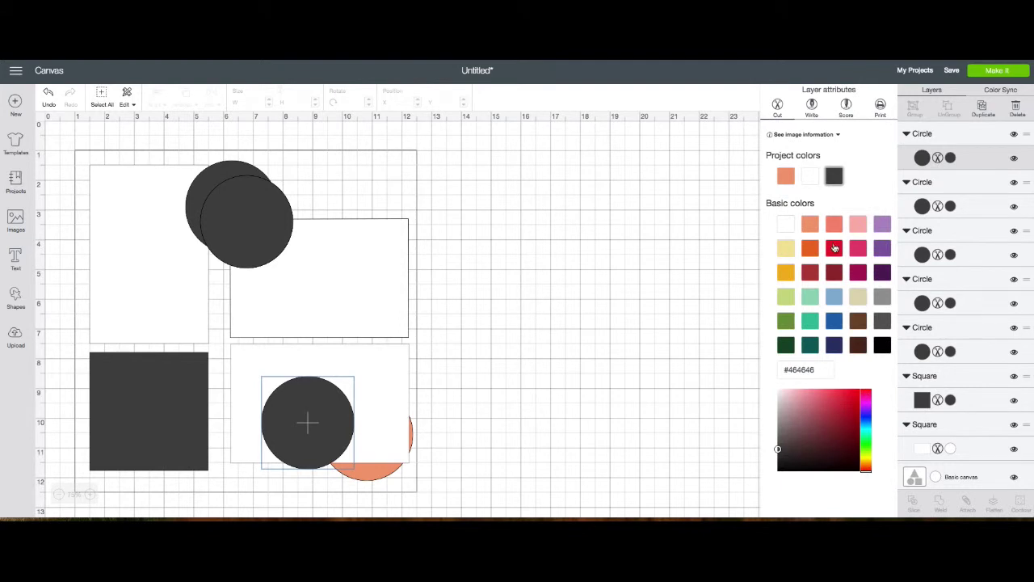
click(809, 296)
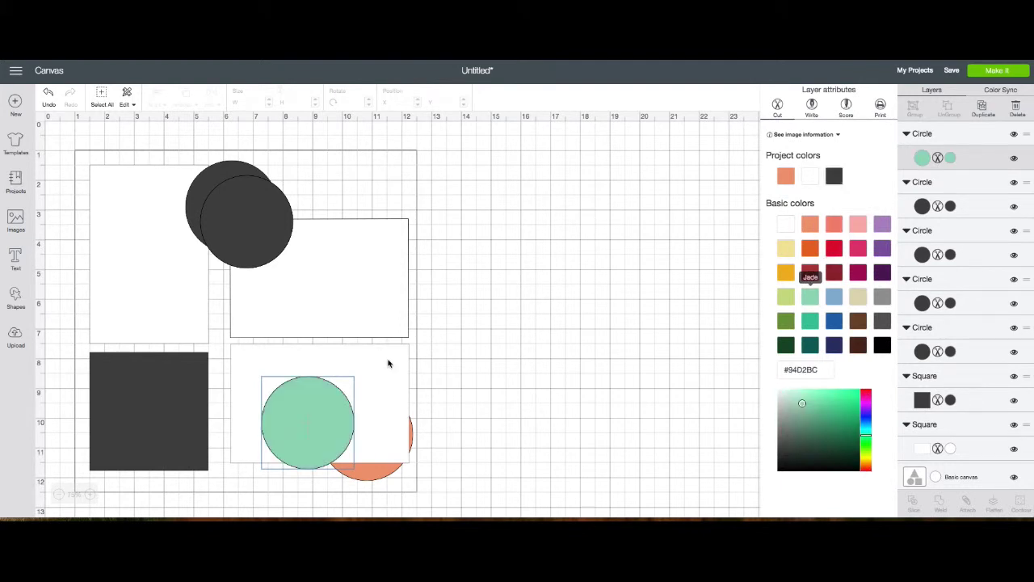
right_click(295, 402)
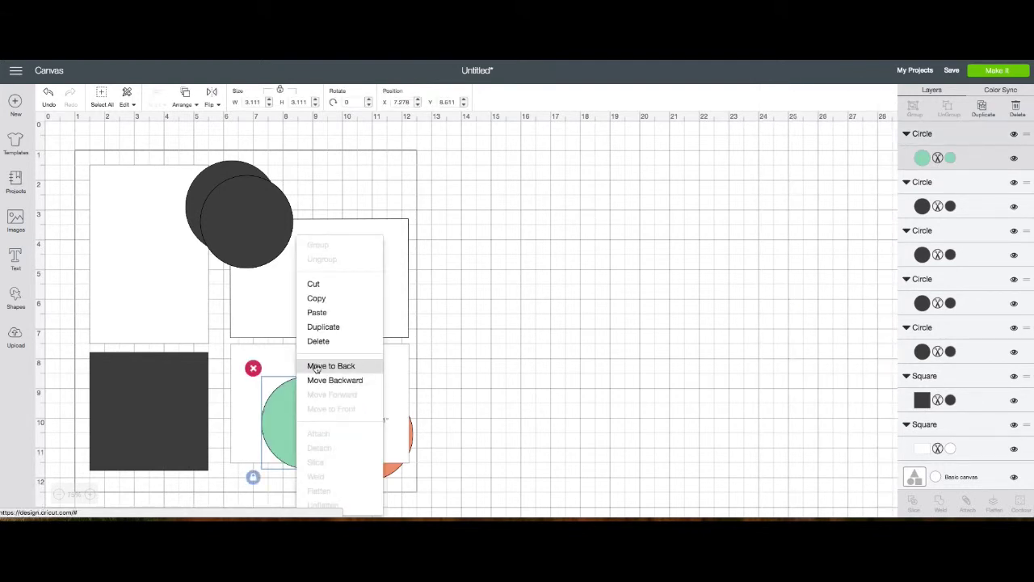
click(330, 366)
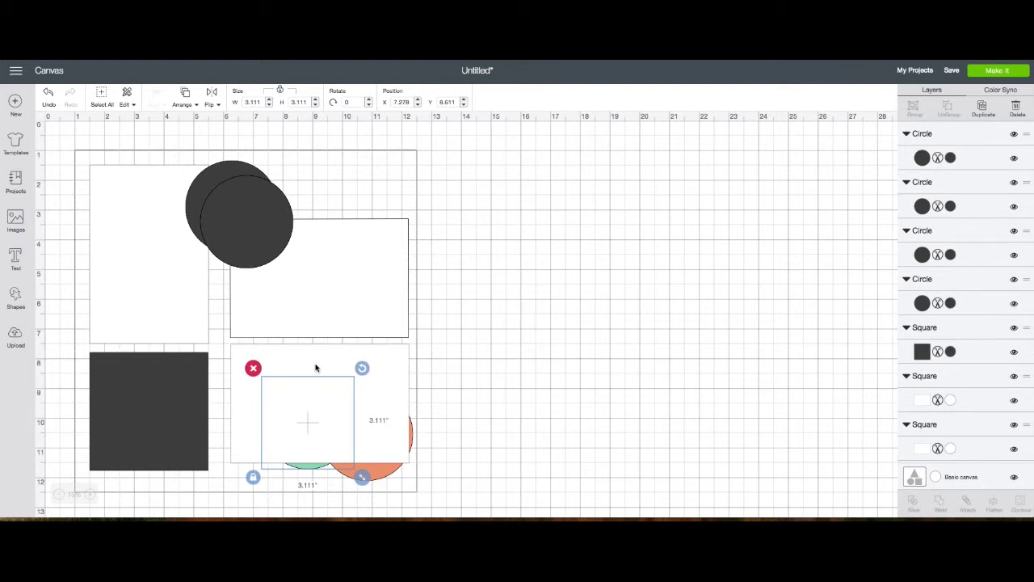
drag(309, 426, 309, 429)
click(304, 471)
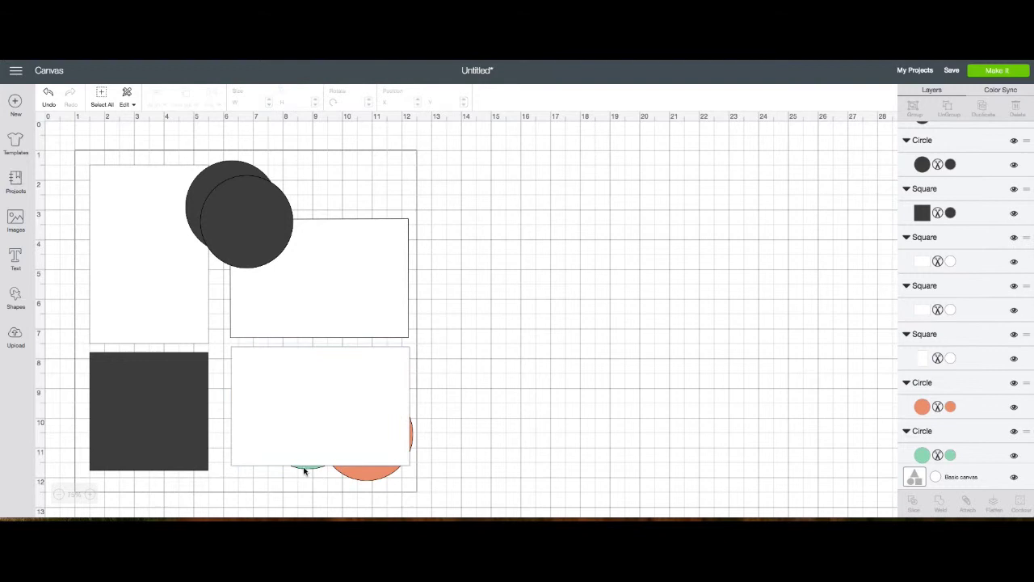
drag(305, 471, 309, 476)
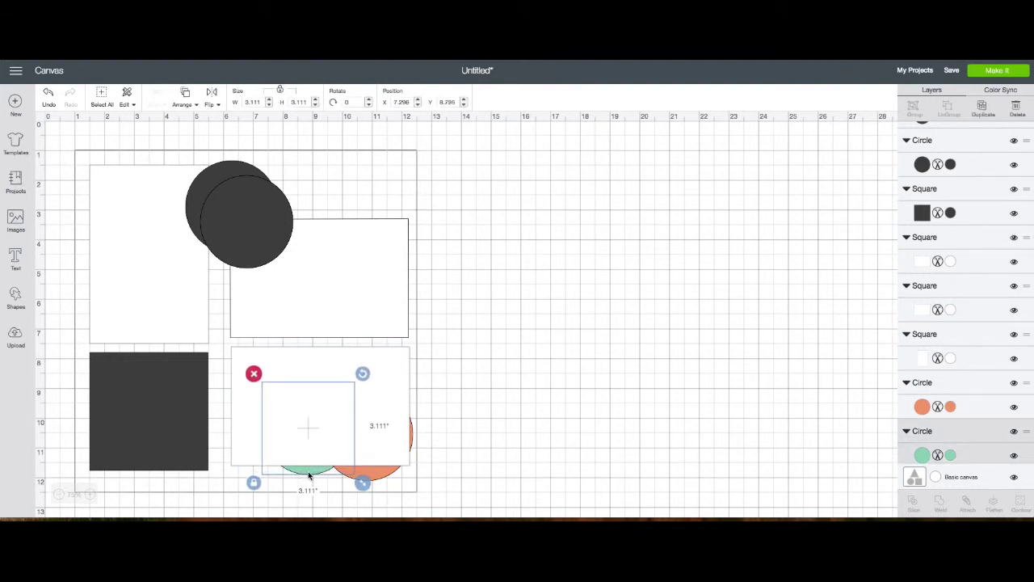
- Place a mint circle at the dark square's lower left, behind the square
drag(263, 240, 137, 465)
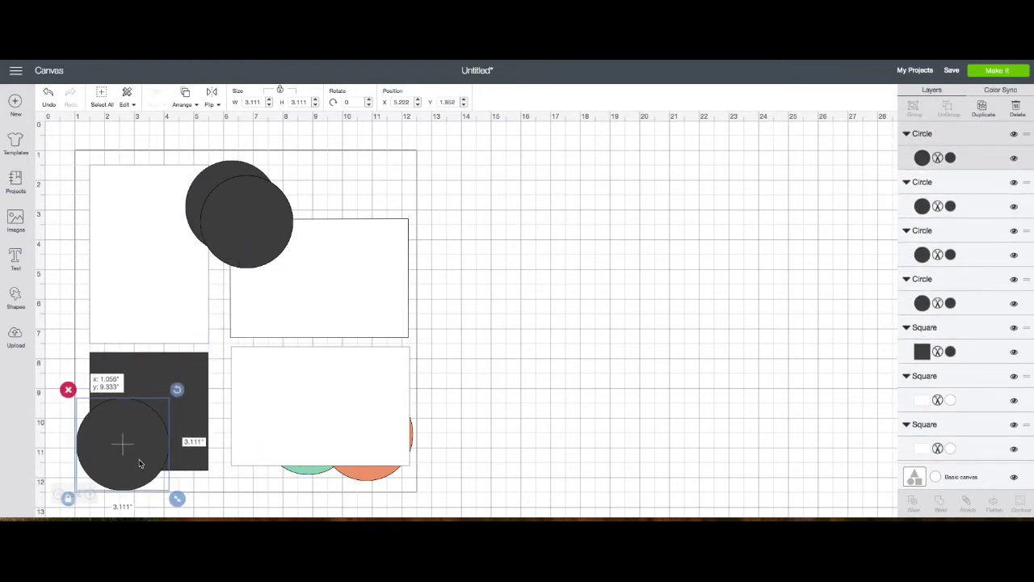
drag(139, 463, 139, 463)
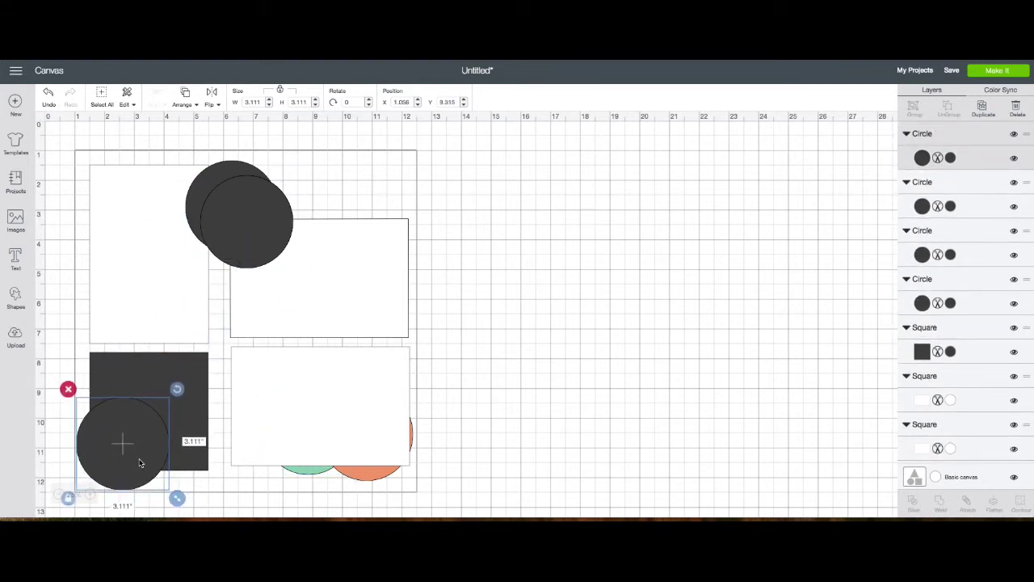
click(951, 158)
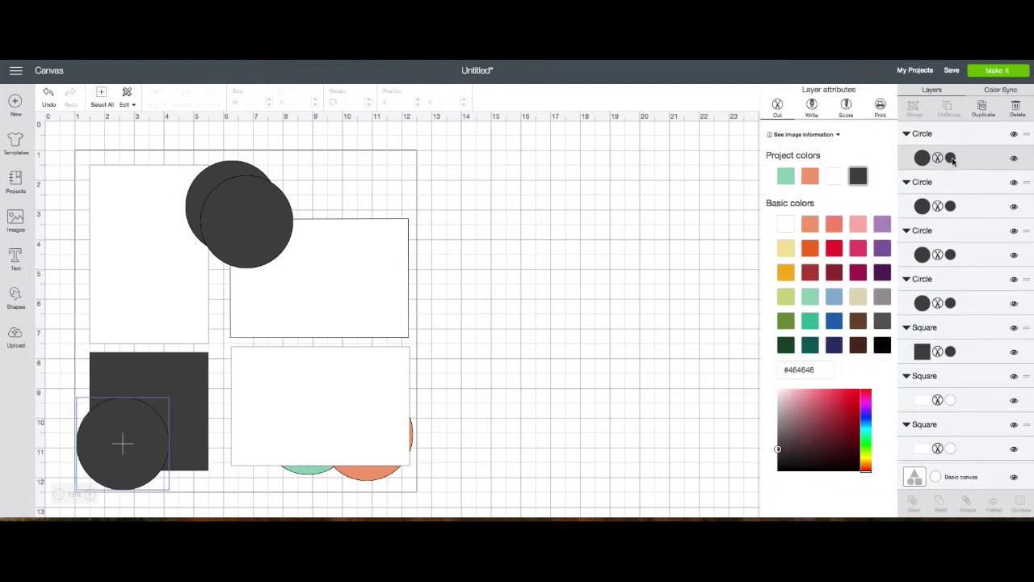
click(786, 176)
right_click(115, 412)
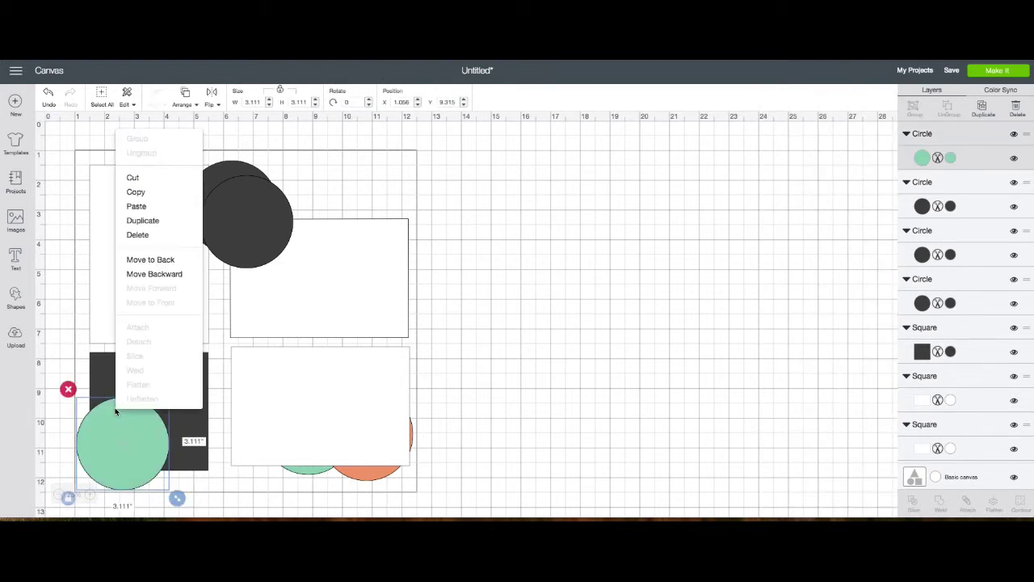
click(145, 260)
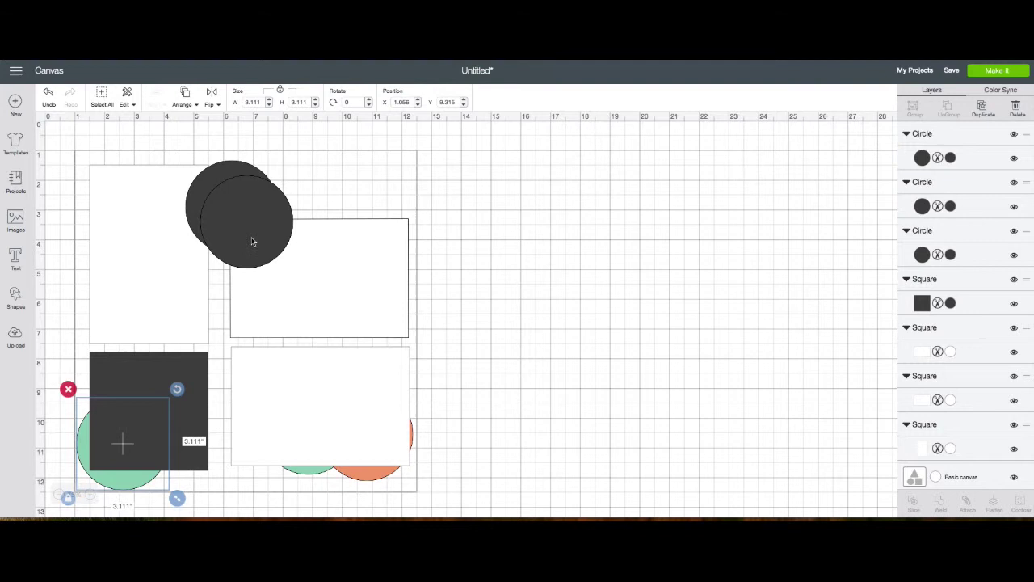
- Place a salmon circle behind the dark square
drag(258, 235, 187, 447)
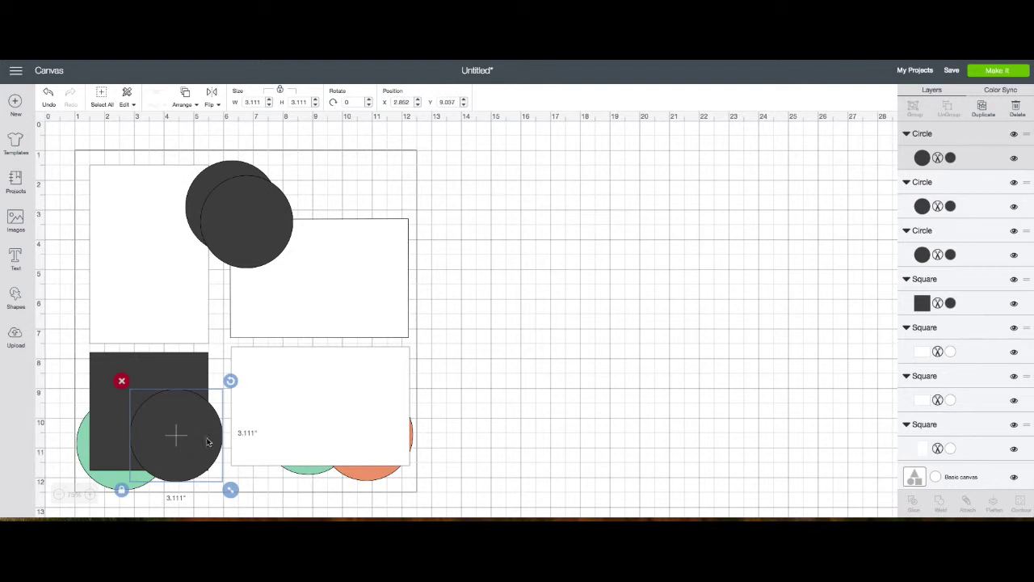
click(951, 157)
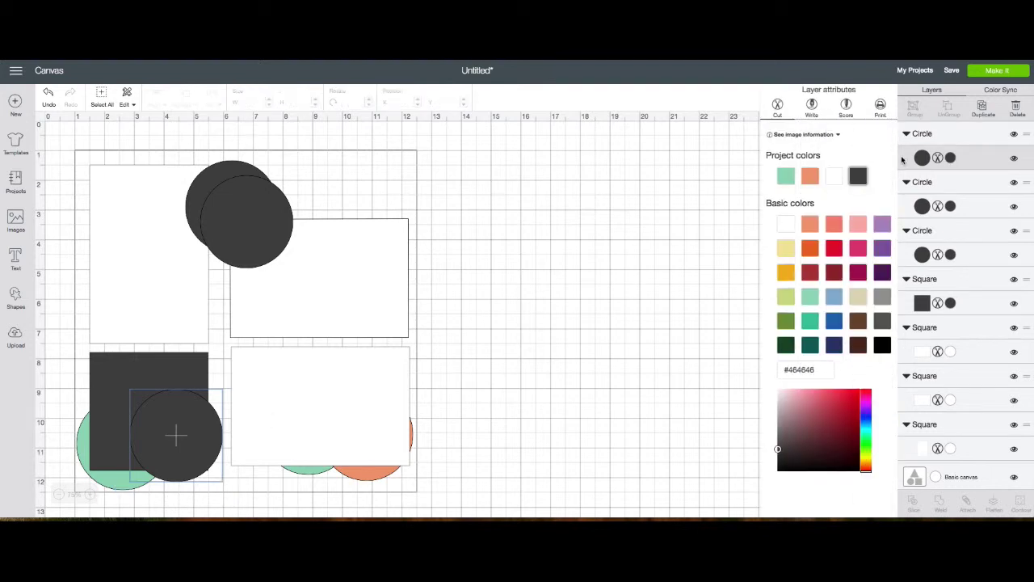
click(810, 176)
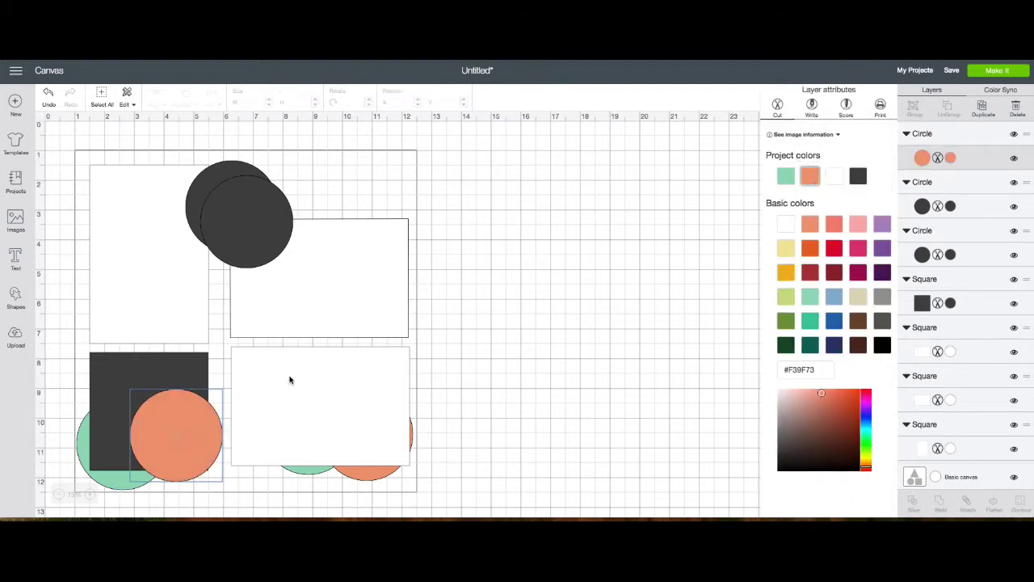
right_click(176, 427)
click(212, 274)
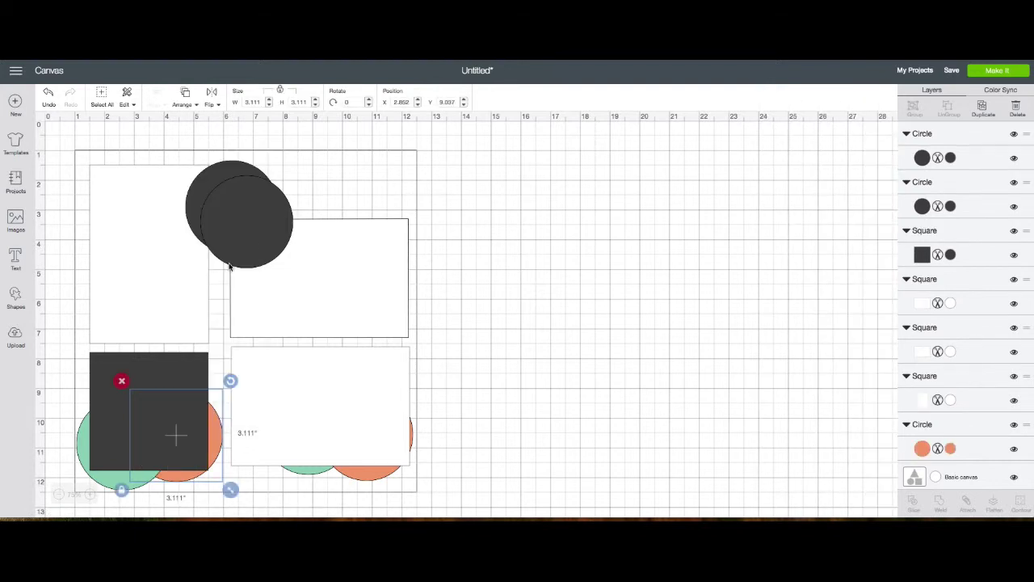
- Enlarge a circle to 3.389 inches, colour it pink, and tuck it behind the top-right mat
click(253, 239)
drag(301, 277, 320, 286)
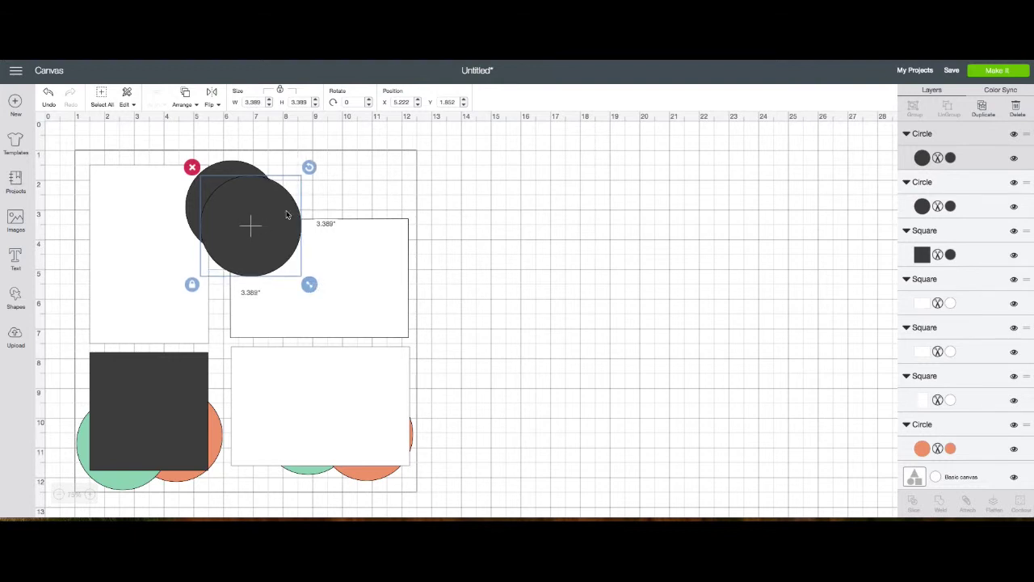
drag(287, 214, 375, 239)
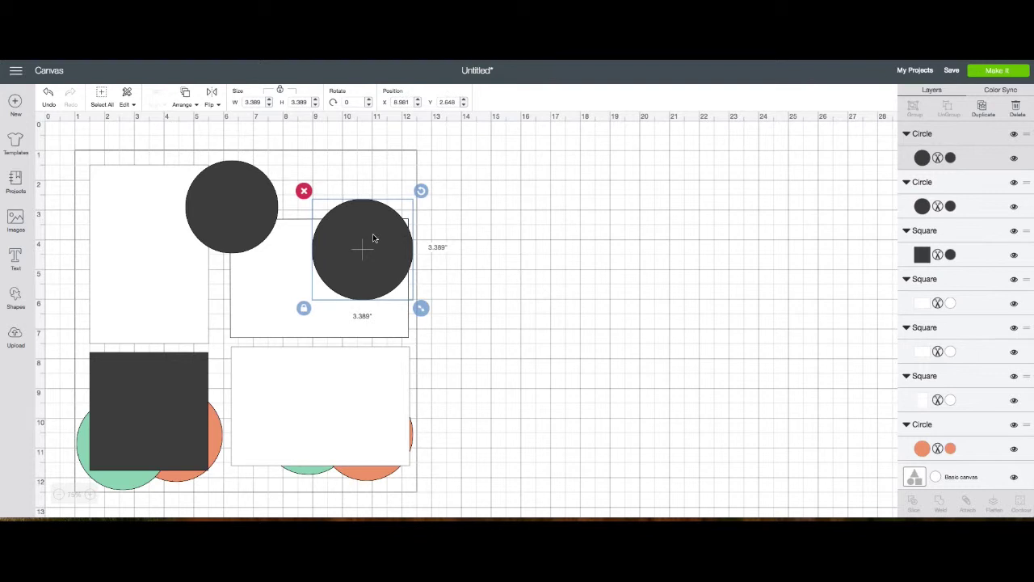
click(950, 158)
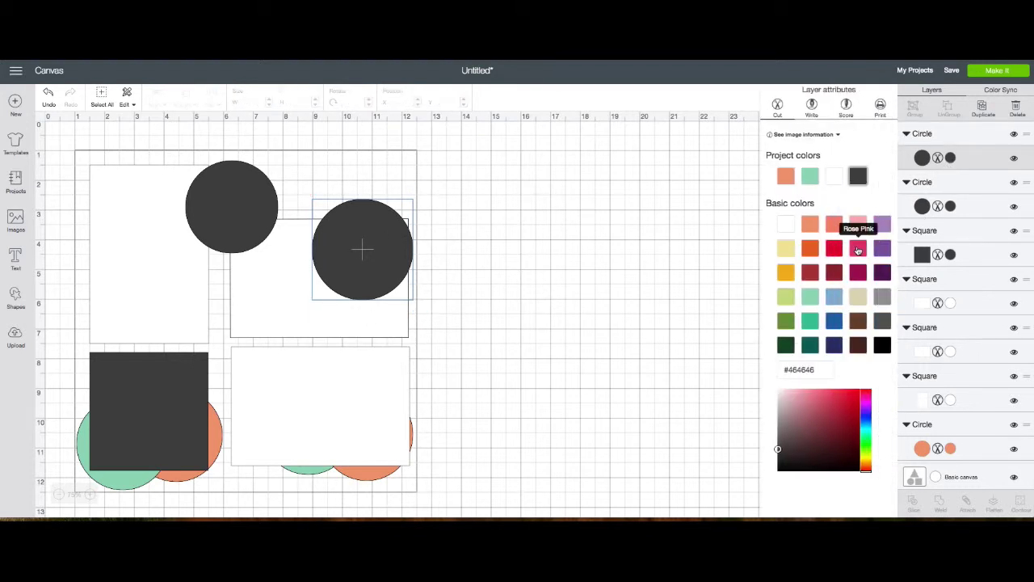
click(858, 248)
right_click(328, 243)
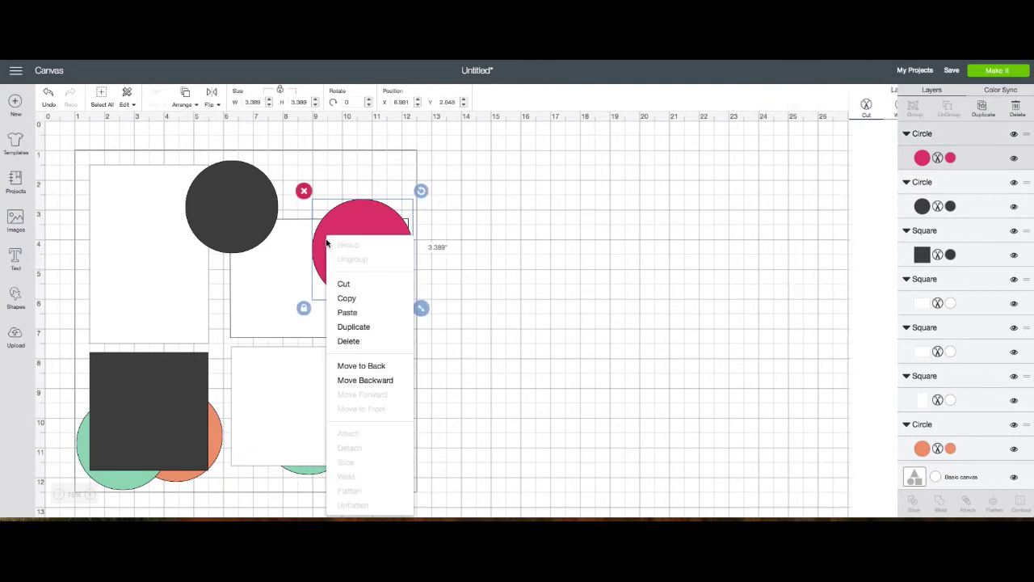
click(344, 365)
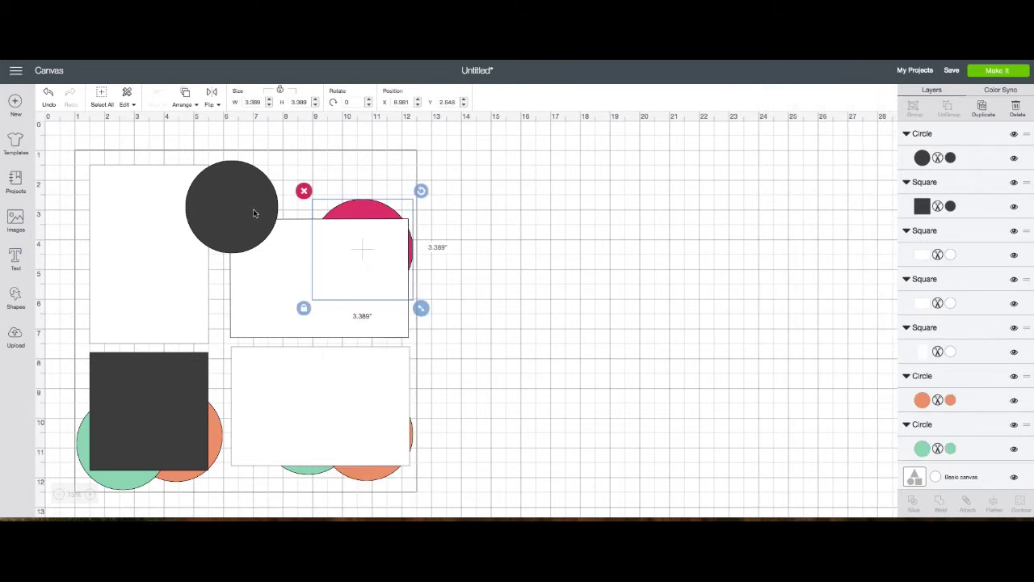
- Enlarge the last circle to 4.426 inches, colour it mint green, and send it behind the mats
drag(253, 212, 321, 208)
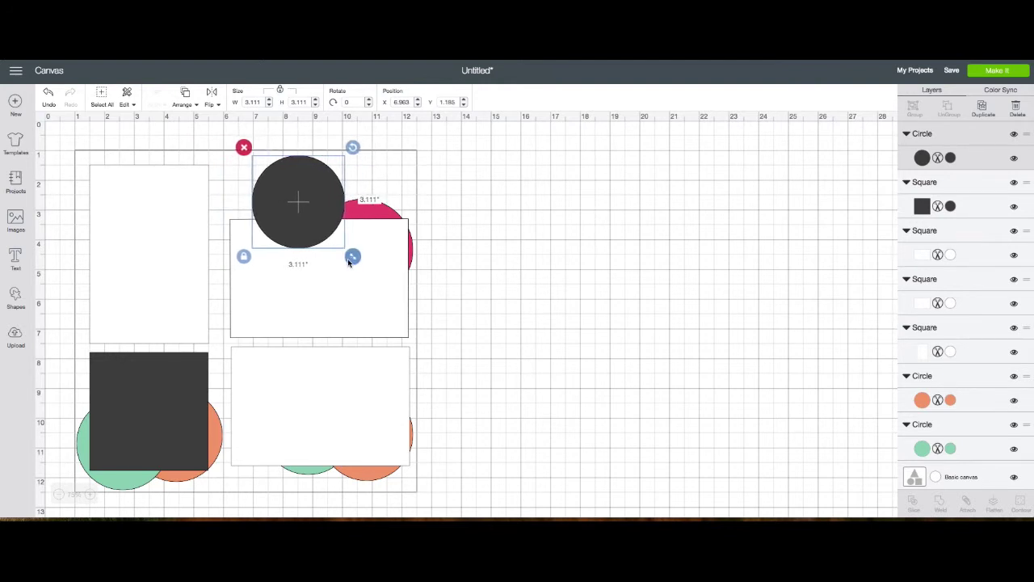
drag(352, 257, 391, 295)
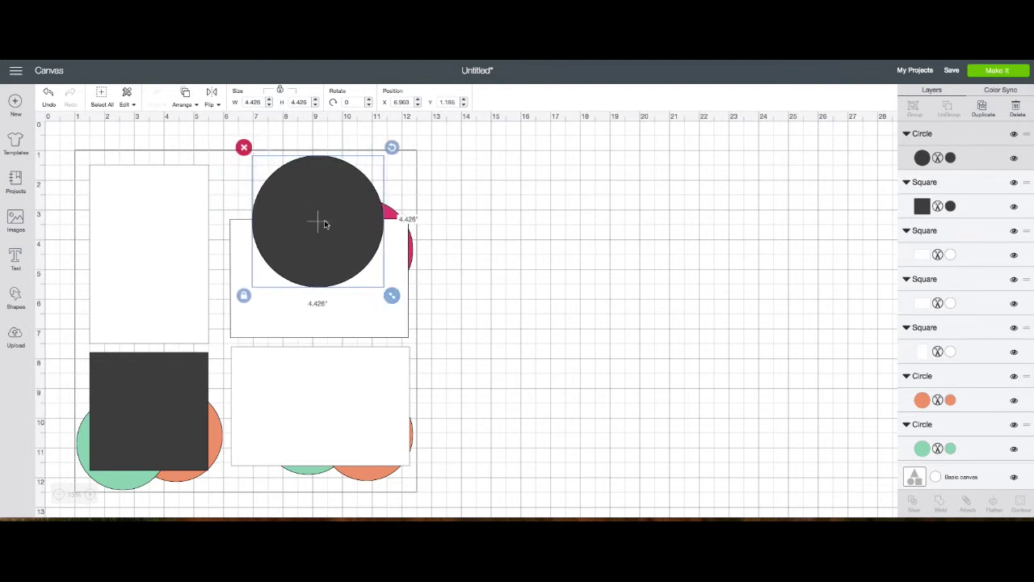
drag(325, 224, 290, 230)
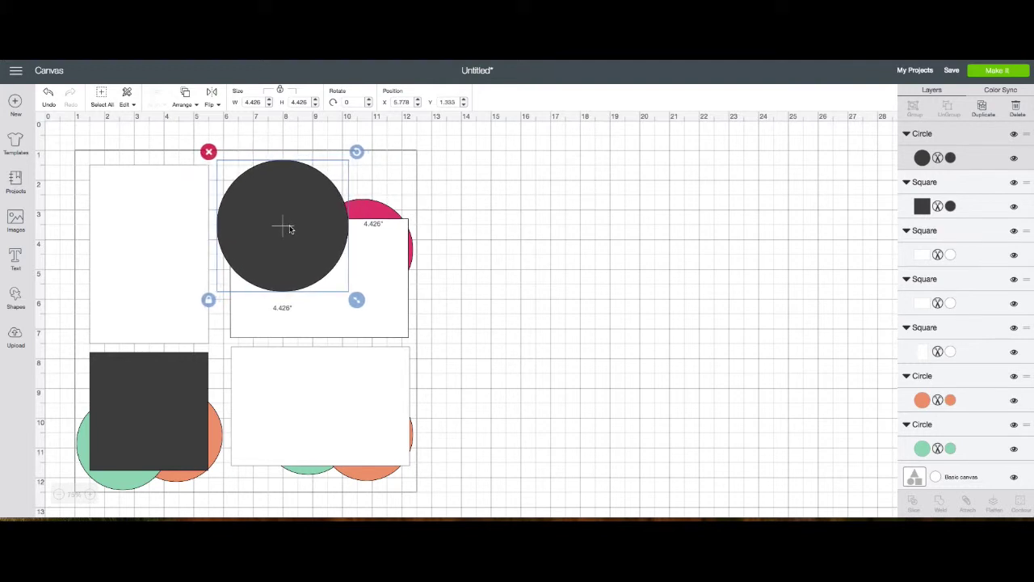
click(951, 158)
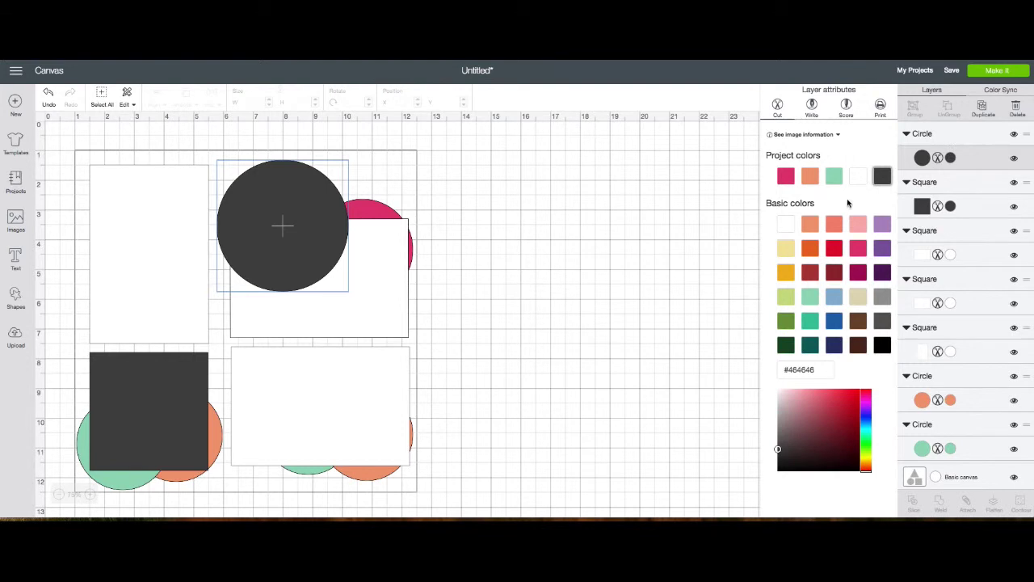
click(834, 175)
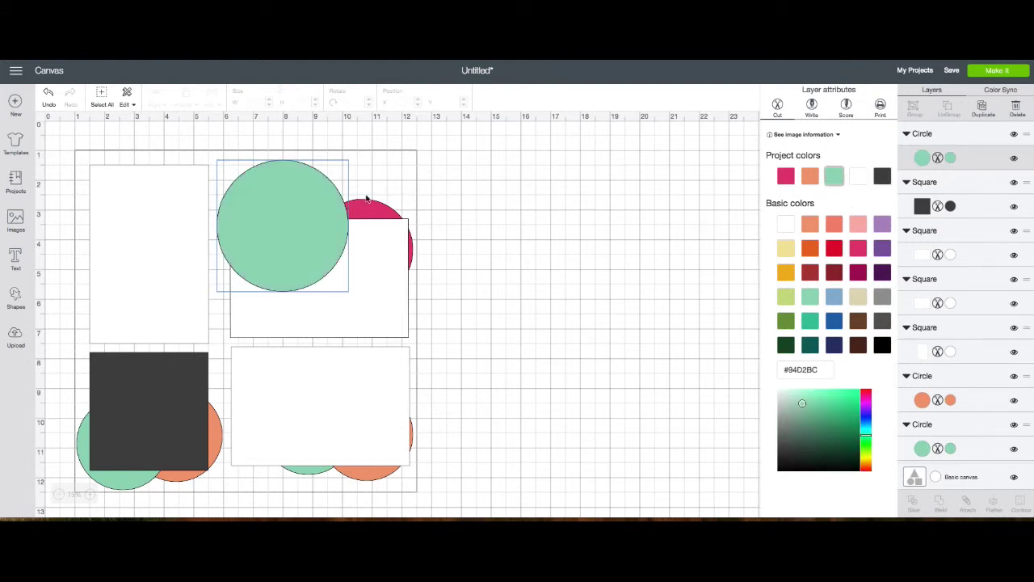
right_click(262, 212)
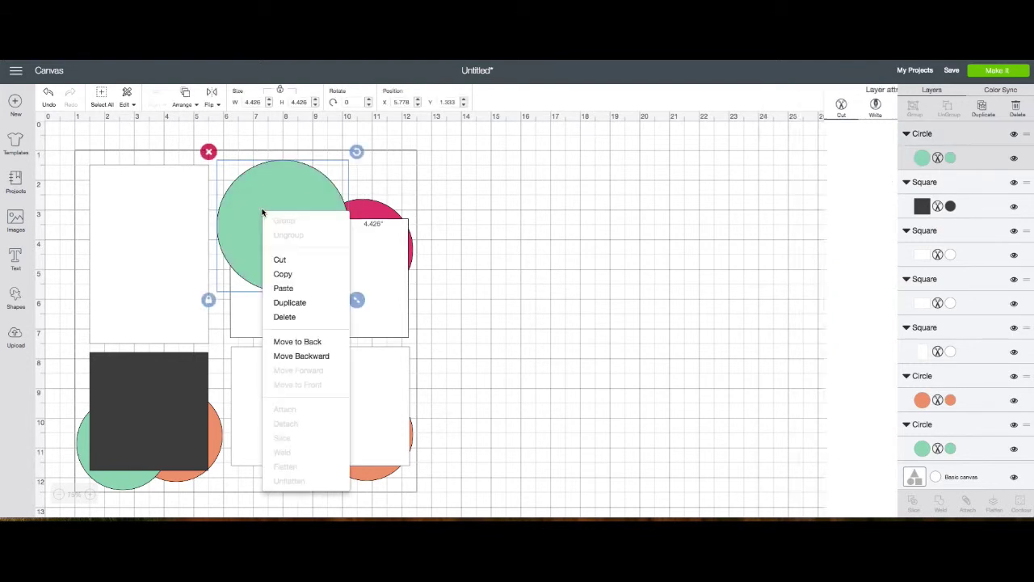
click(280, 342)
click(506, 335)
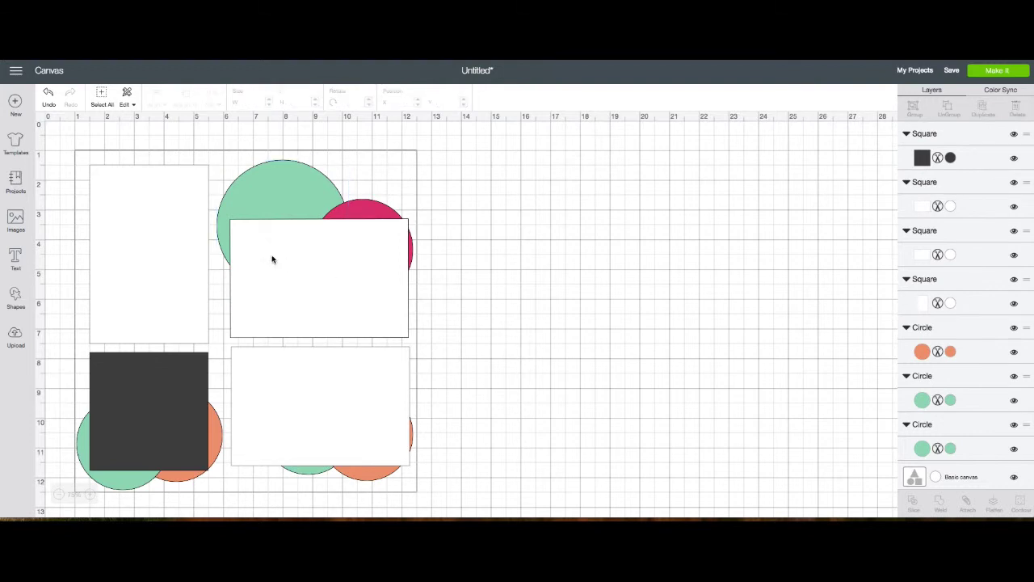
- Search images for 'cloud' and insert the Cloud Pillow and the beige cloud label
click(19, 226)
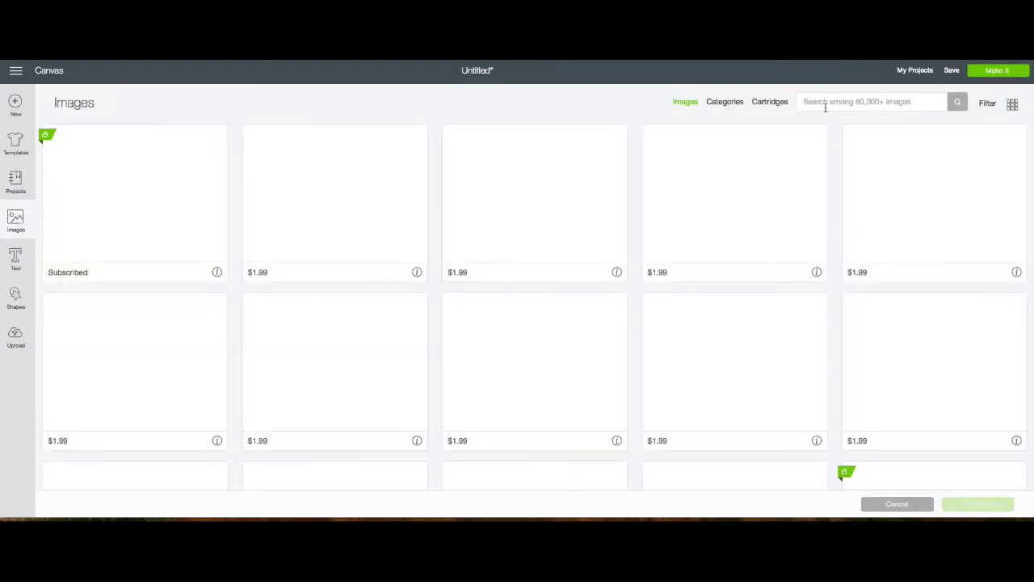
text(c)
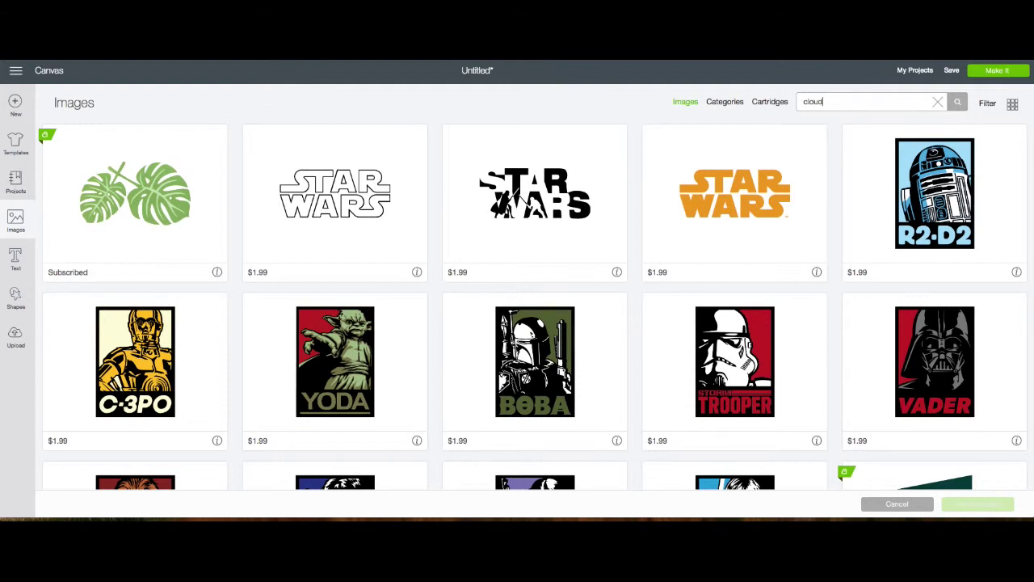
text(loud)
key(Return)
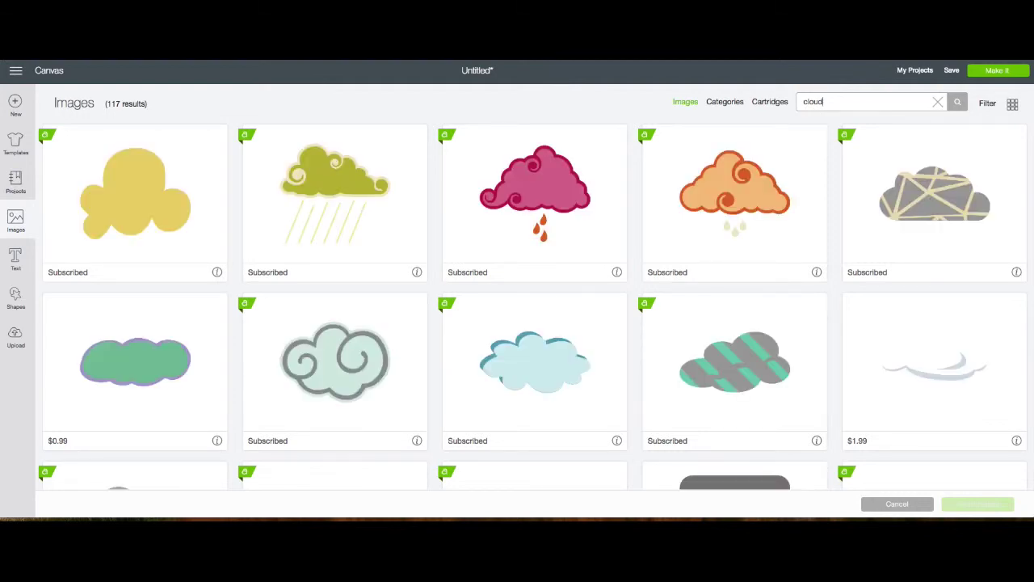
scroll(723, 240, down, 3)
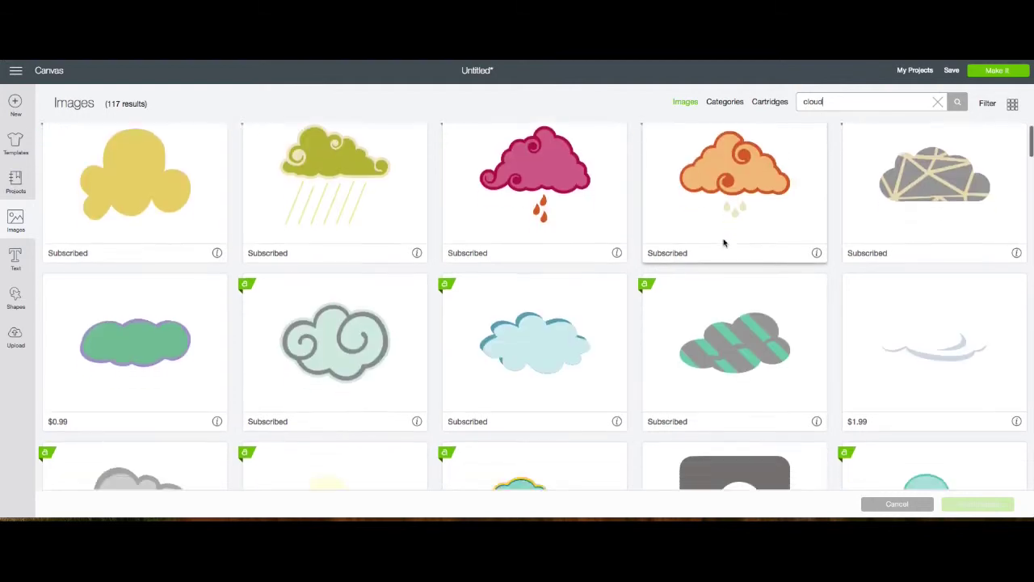
scroll(724, 239, down, 4)
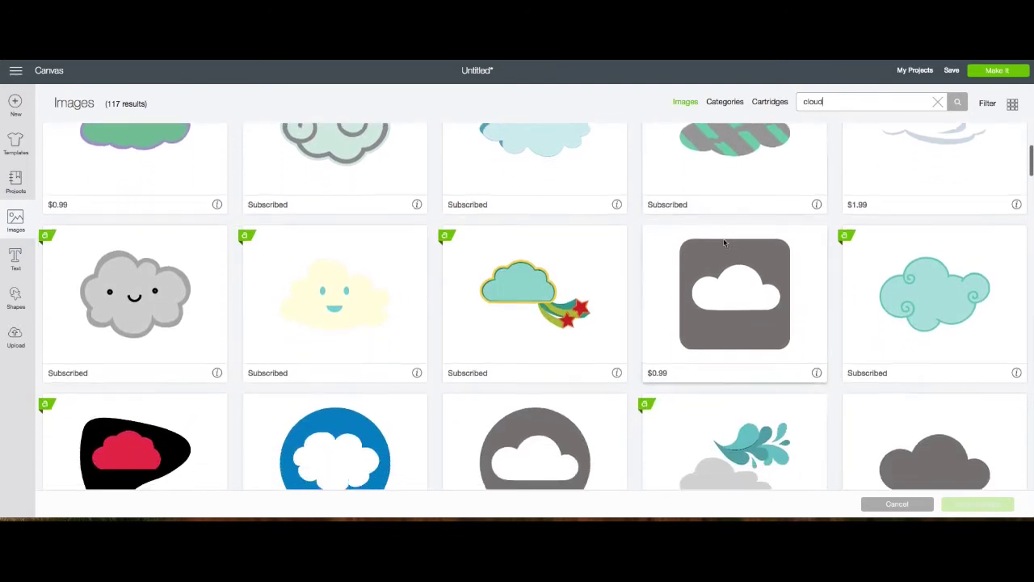
scroll(723, 238, down, 4)
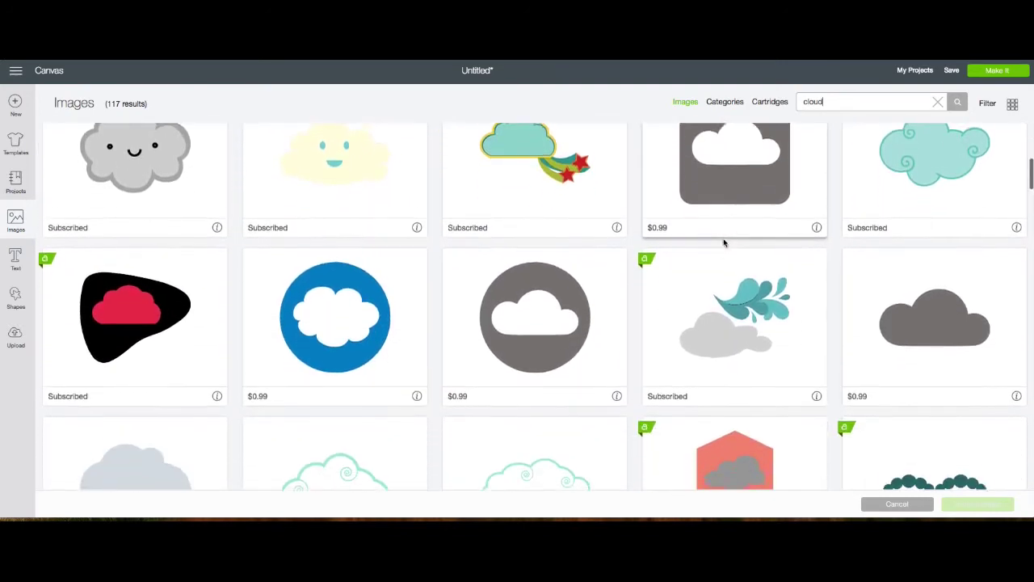
scroll(723, 242, down, 1)
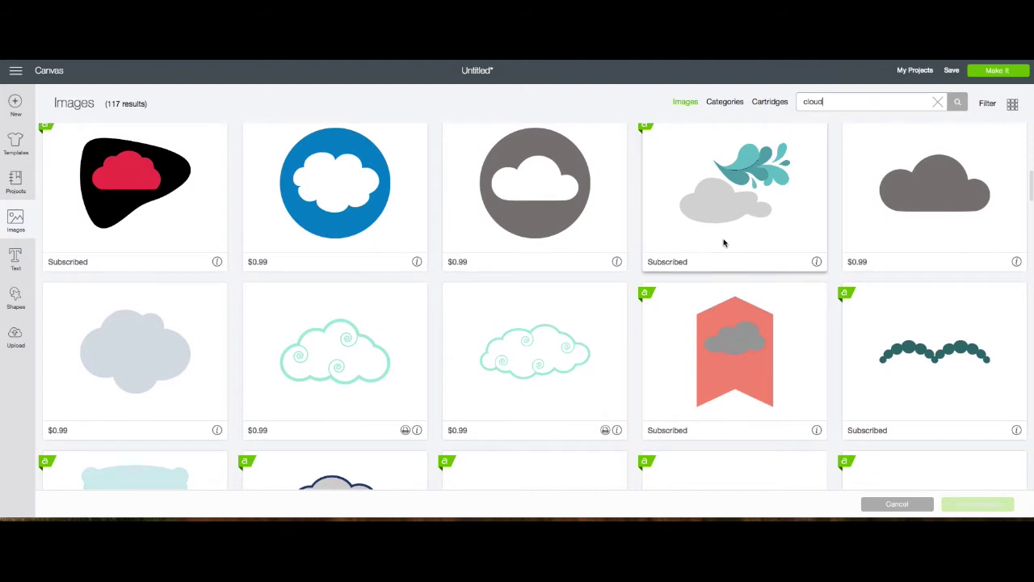
scroll(723, 242, down, 1)
scroll(724, 243, down, 1)
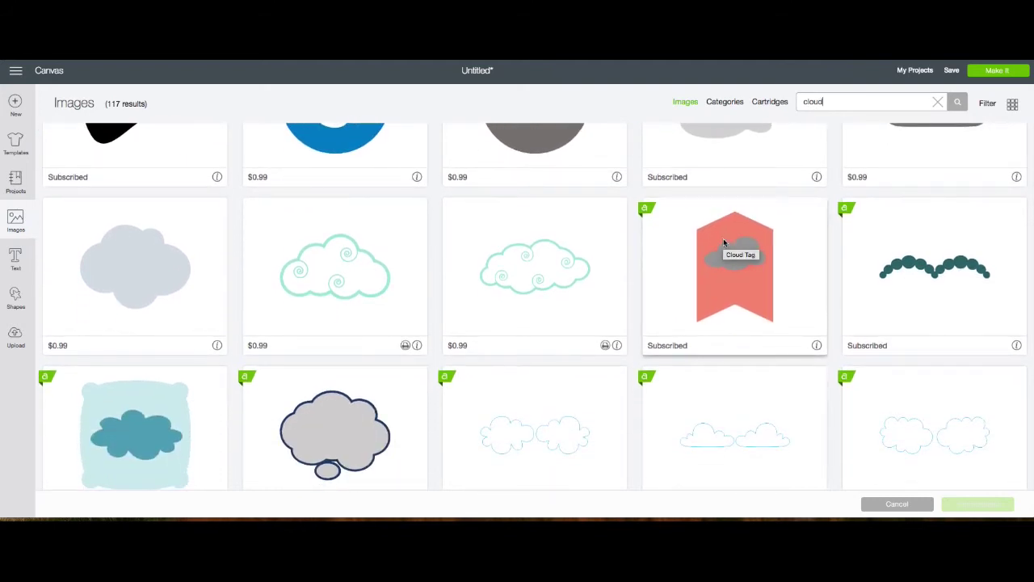
scroll(723, 242, down, 5)
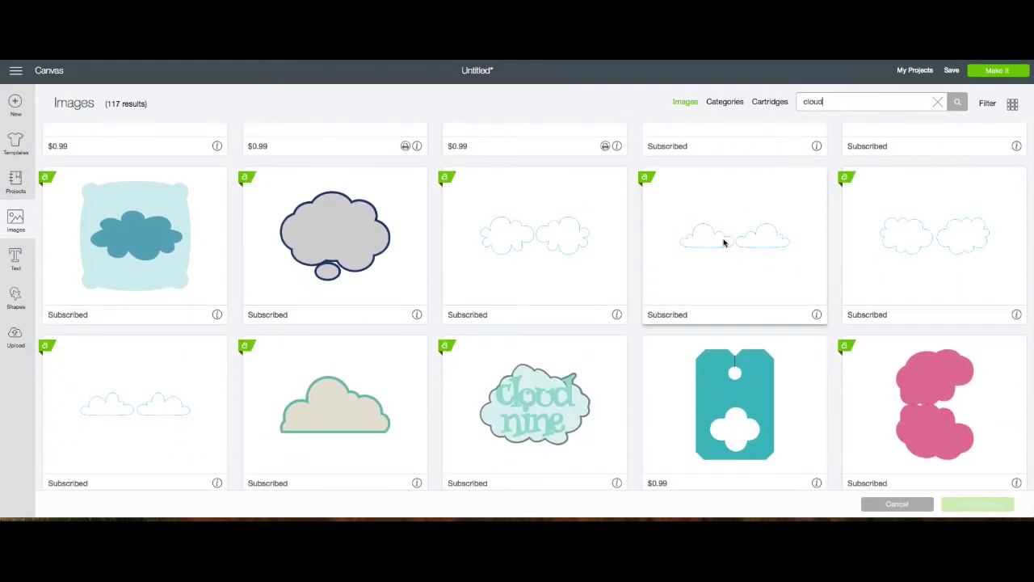
click(708, 252)
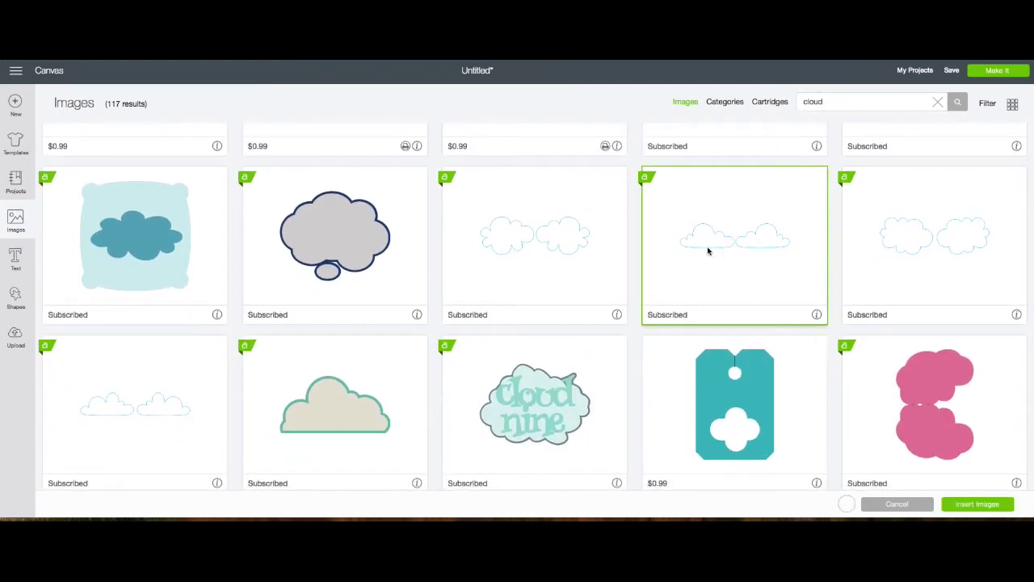
click(373, 404)
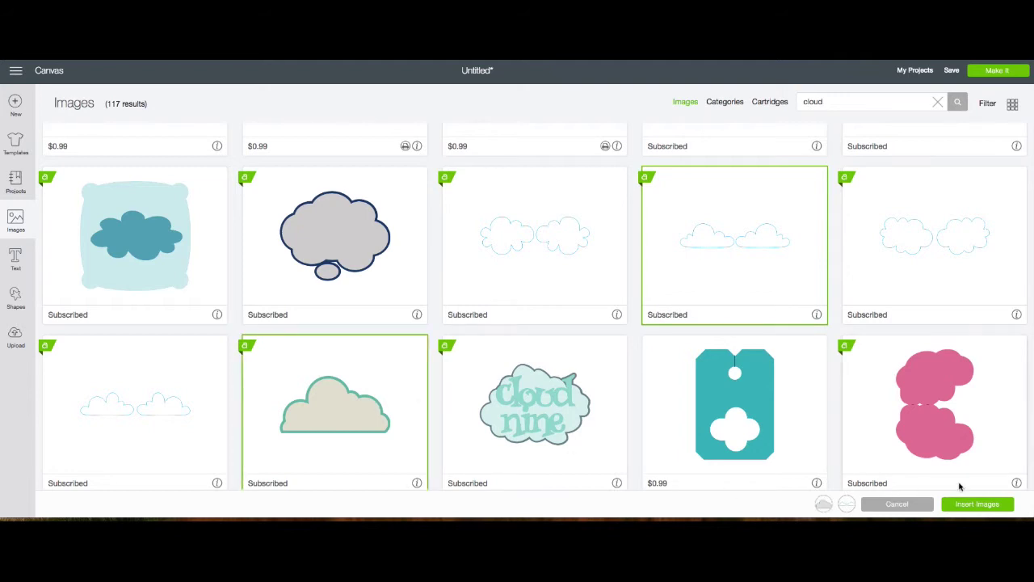
click(969, 502)
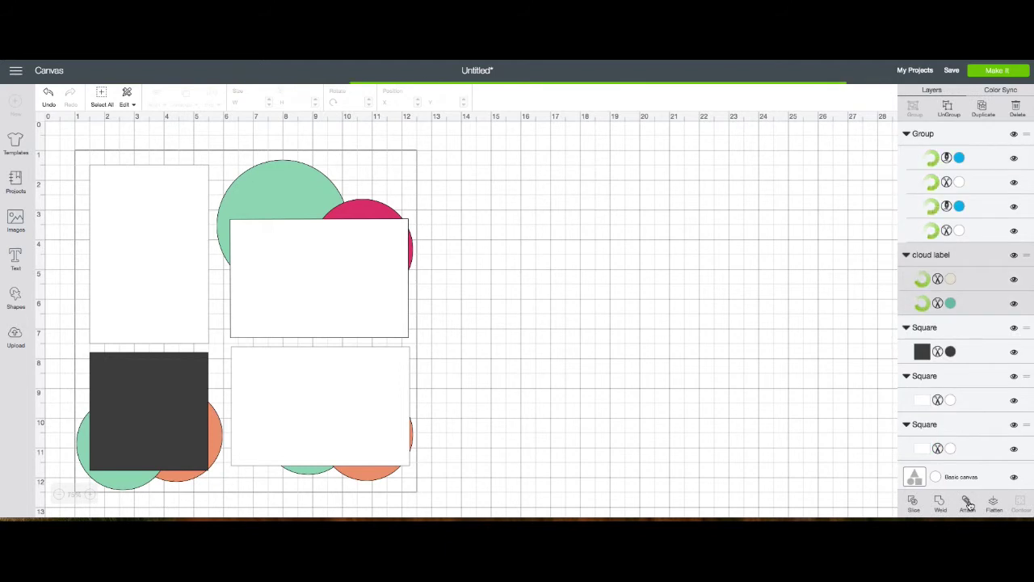
- Move the cloud pair beside the page and set its width to 6 inches
click(268, 268)
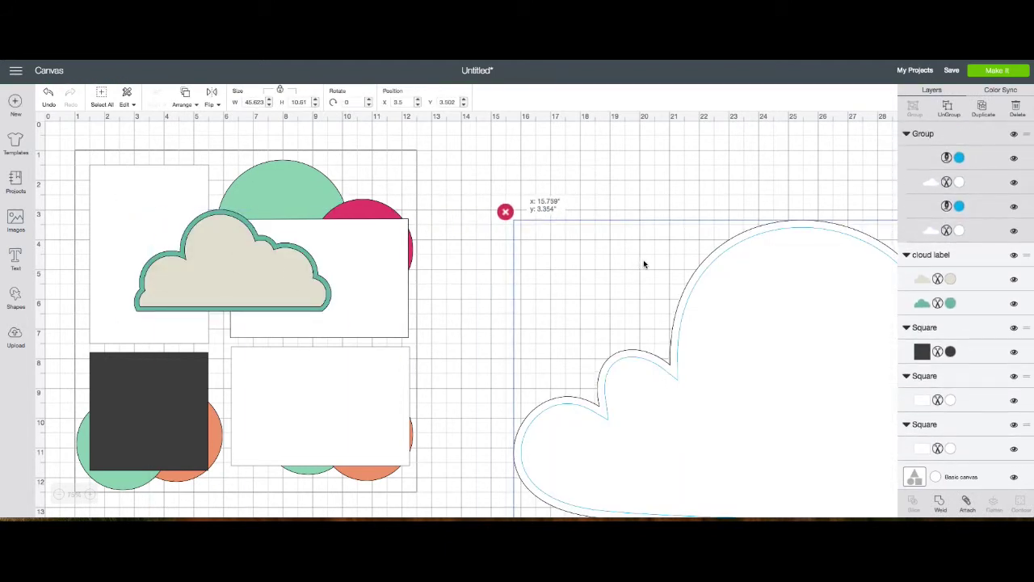
drag(644, 264, 644, 264)
click(254, 103)
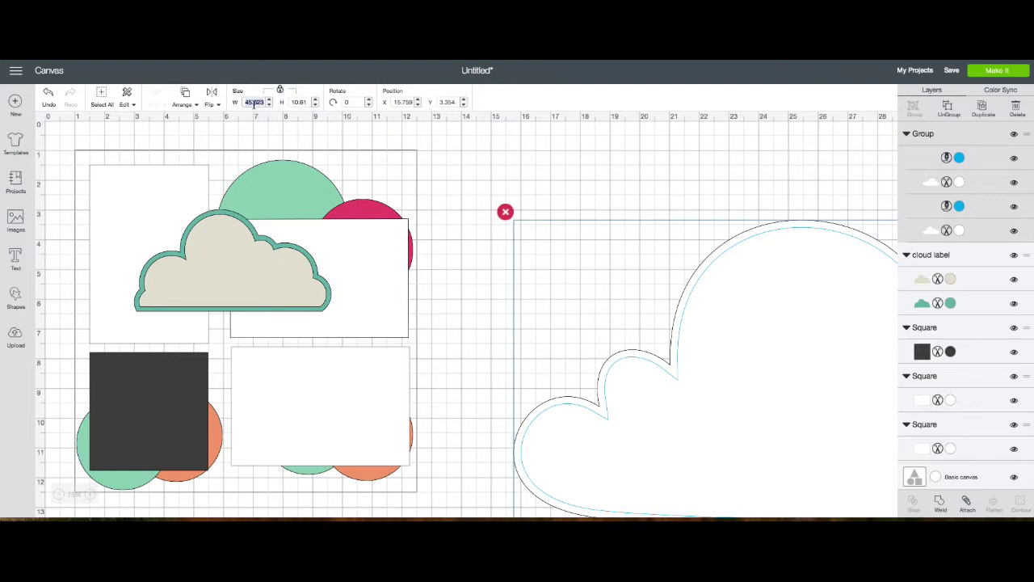
text(6)
key(Return)
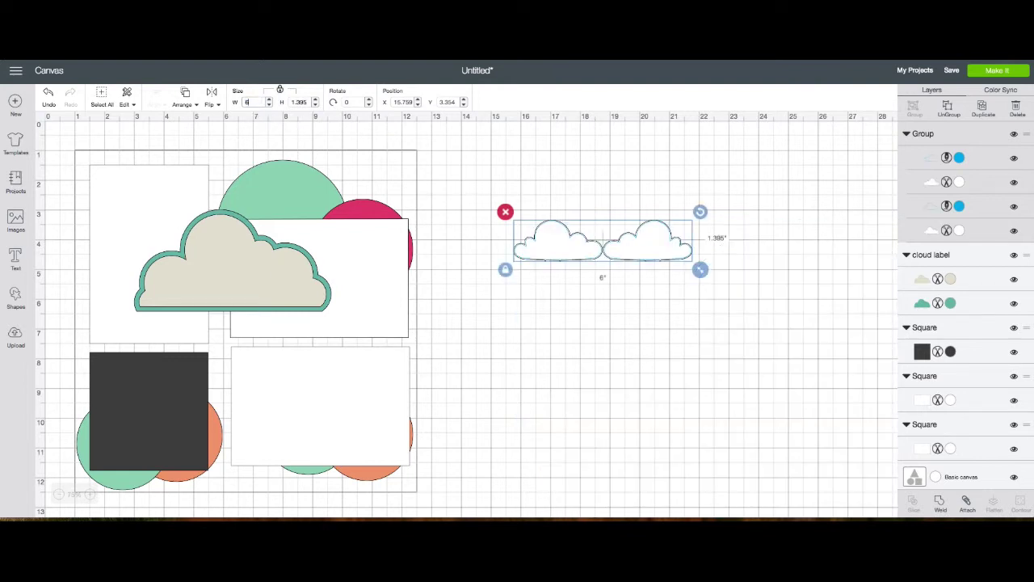
- Ungroup the cloud label, delete its beige layer, and colour the remaining cloud white
drag(256, 278, 625, 360)
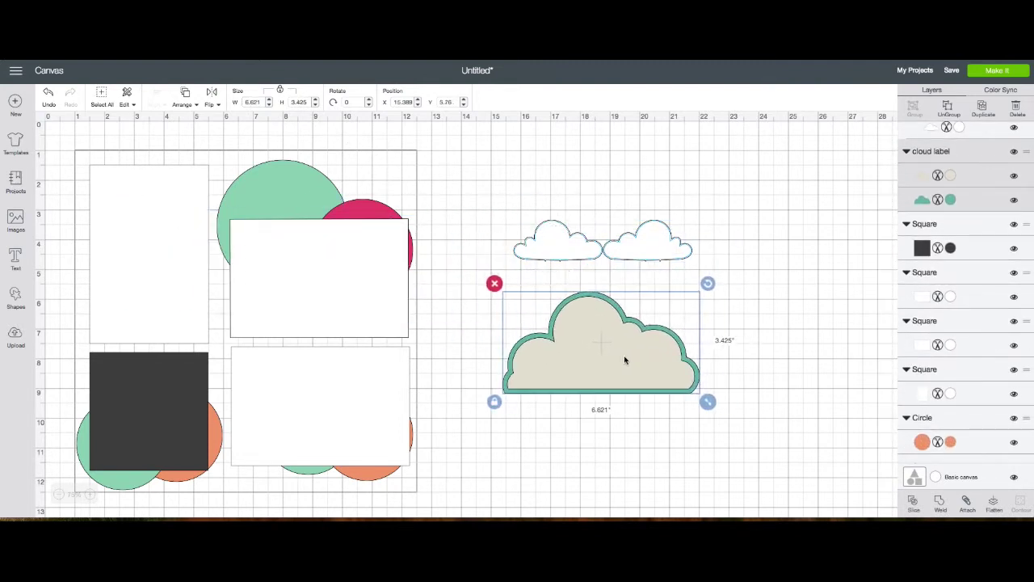
click(949, 114)
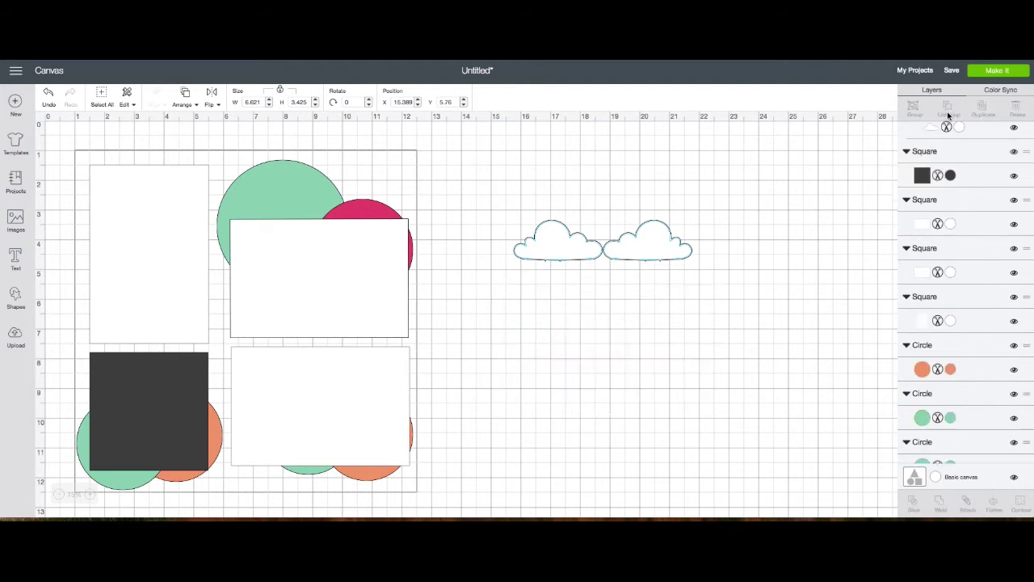
drag(611, 353, 759, 328)
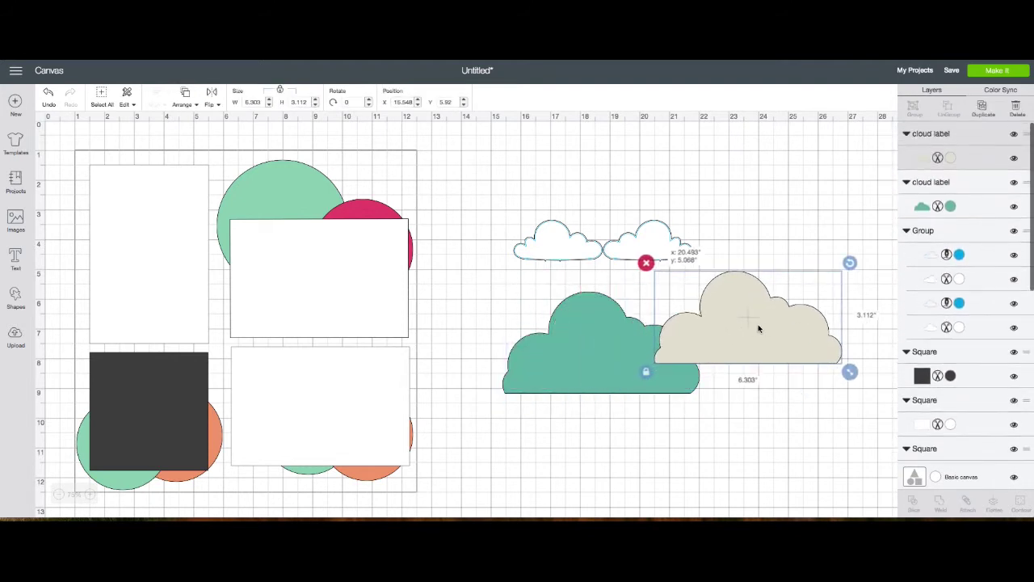
key(Delete)
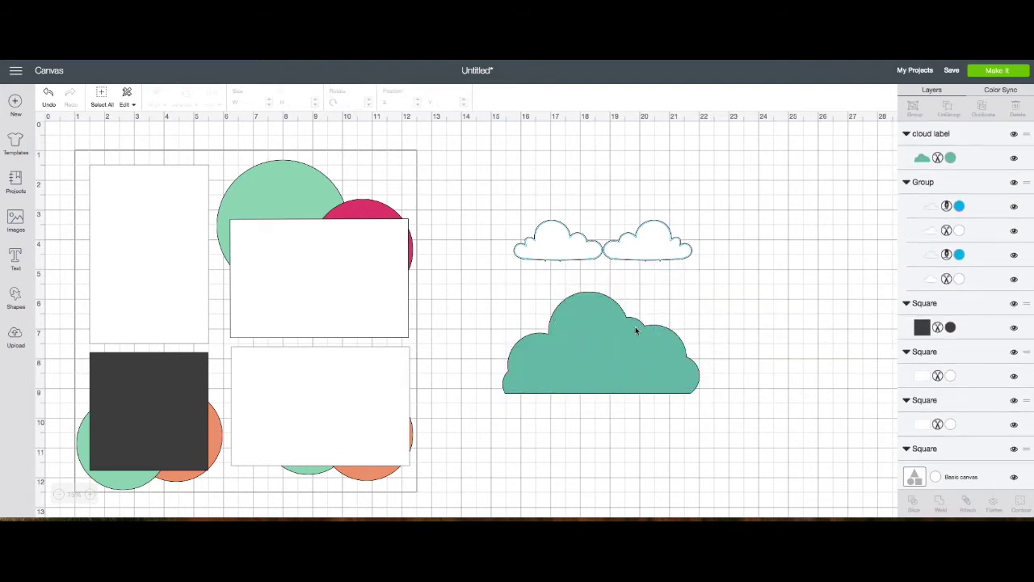
click(611, 352)
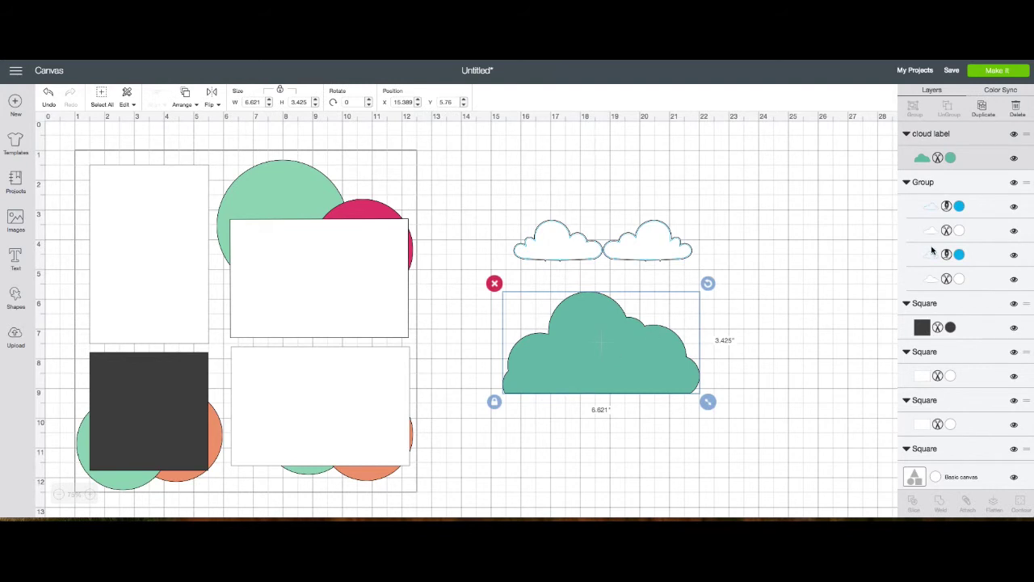
click(951, 156)
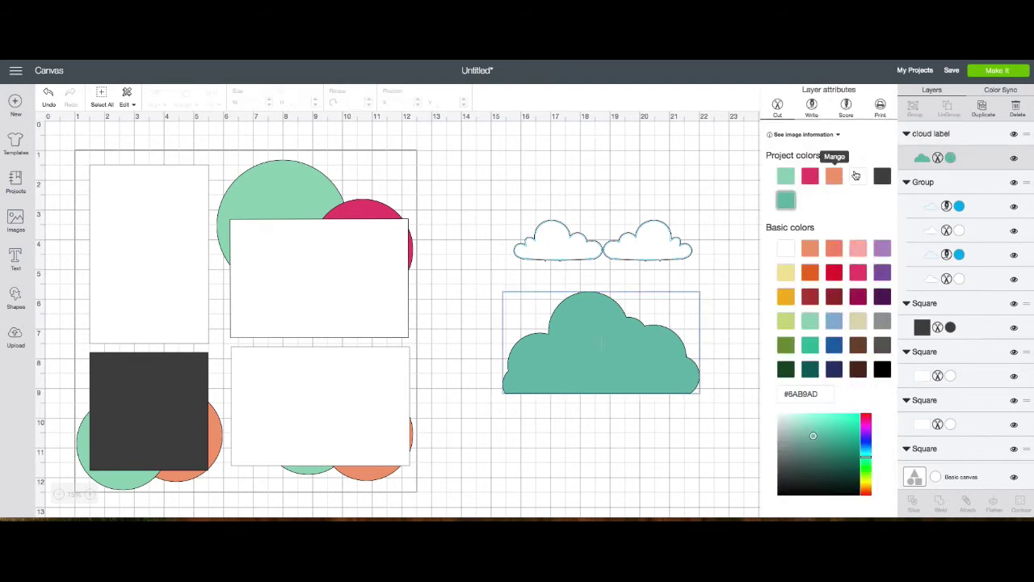
click(859, 178)
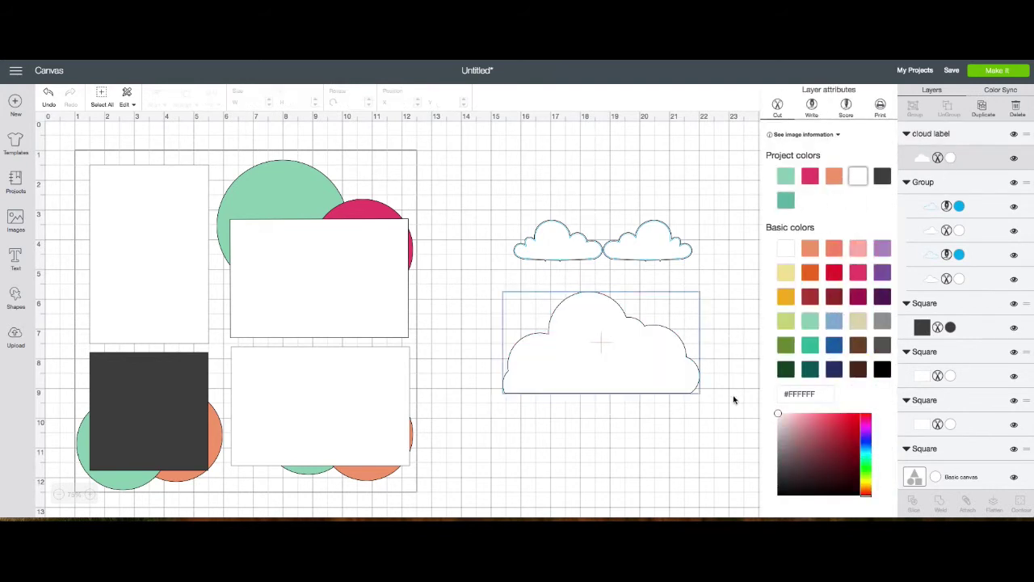
click(700, 394)
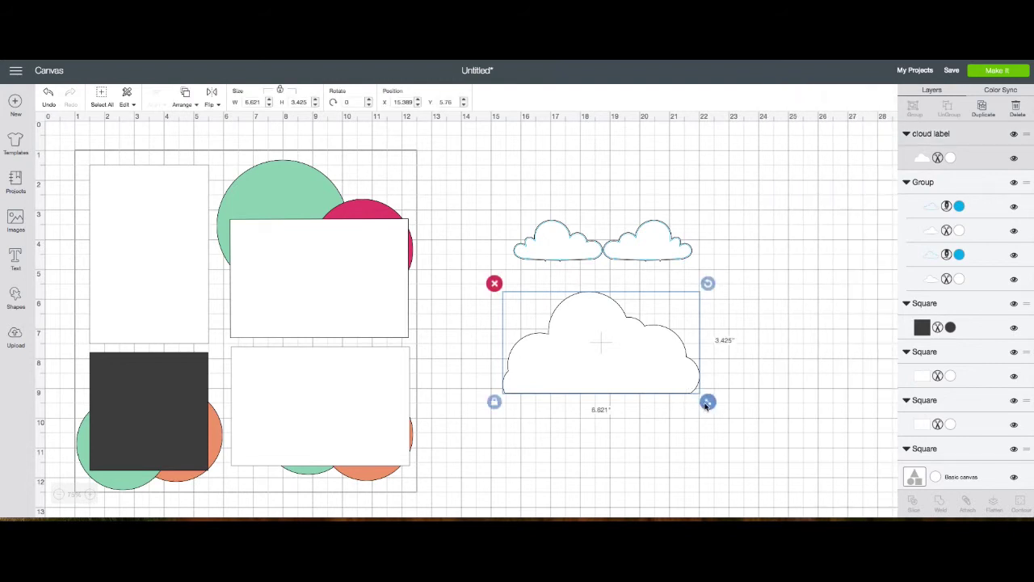
- Shrink the white cloud to 5.381 by 2.784 inches and tuck it behind the top-left photo mat
drag(706, 405, 658, 388)
drag(566, 337, 140, 199)
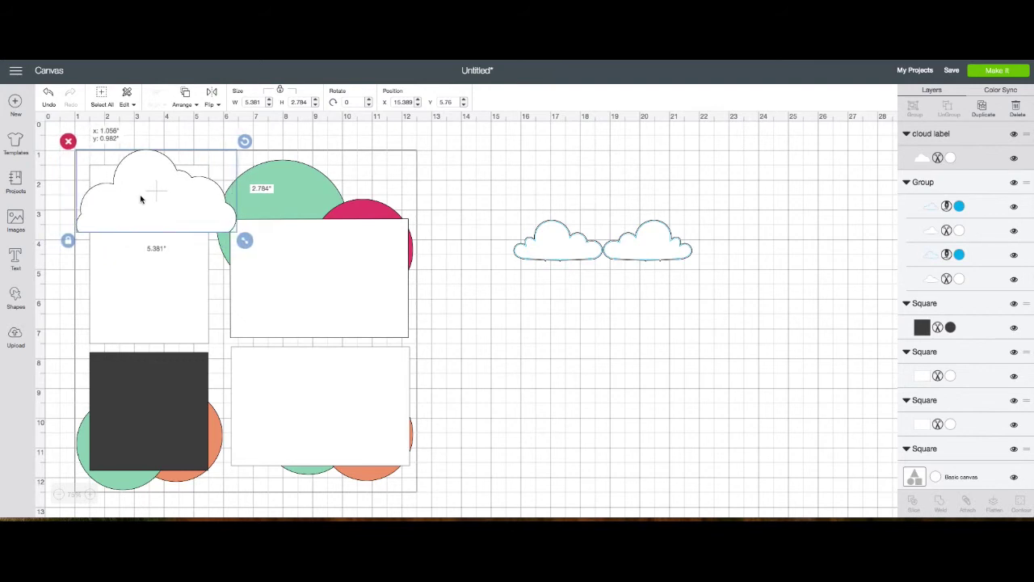
drag(140, 199, 139, 199)
right_click(127, 181)
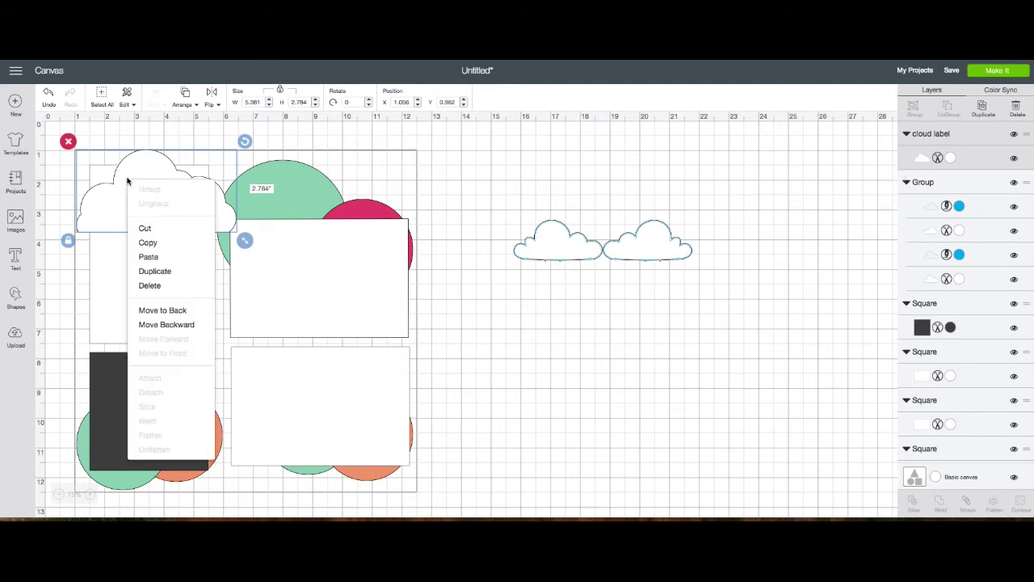
click(145, 310)
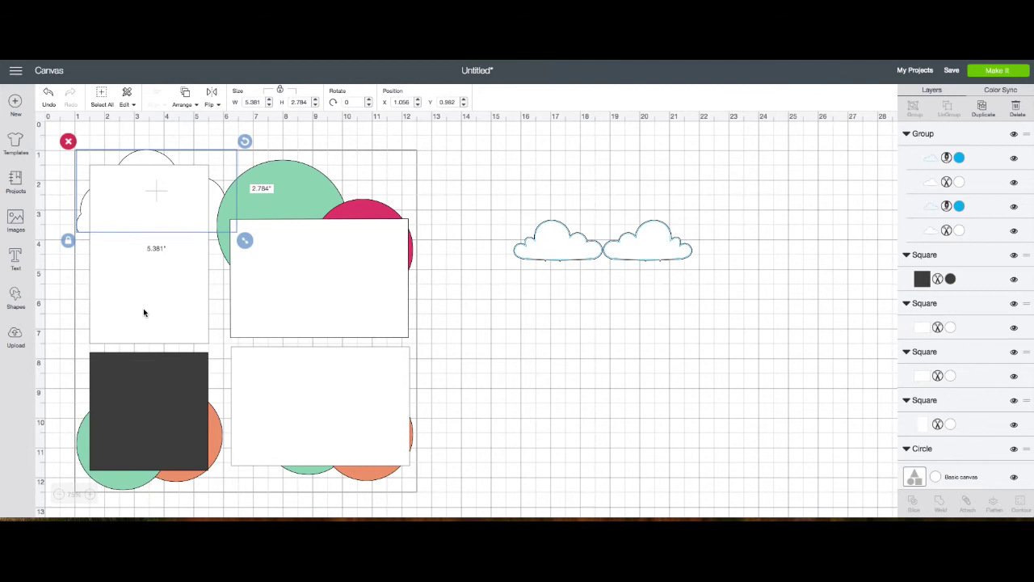
- Ungroup the cloud pair into two 2.987 by 1.395-inch clouds and move the left one apart
click(547, 248)
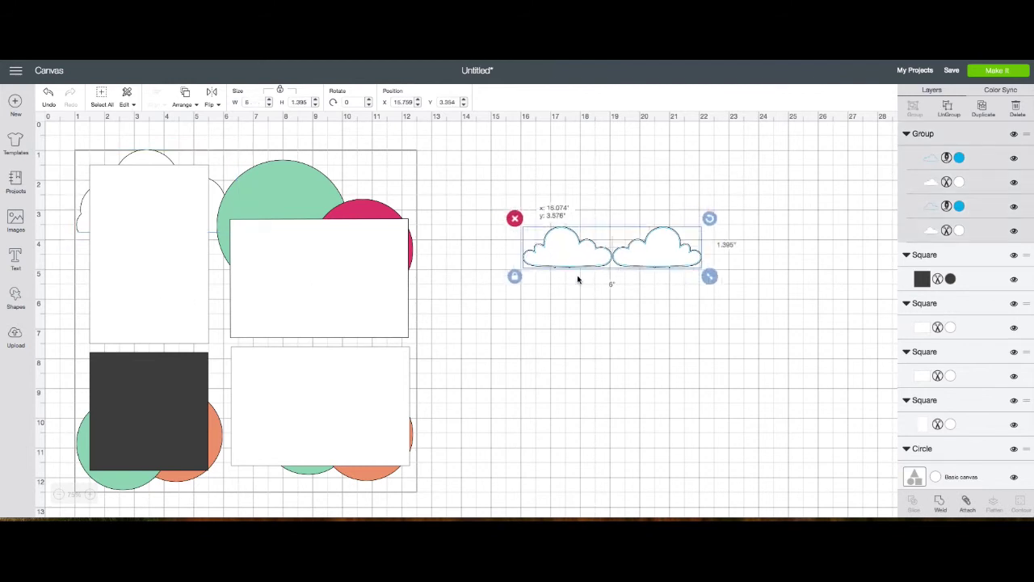
drag(548, 249, 583, 286)
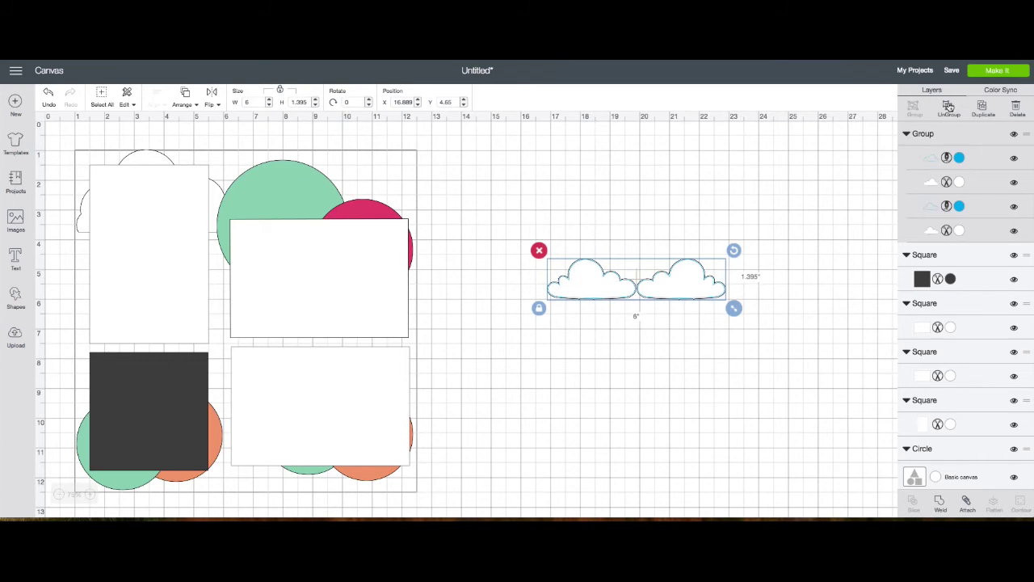
click(948, 107)
click(595, 282)
drag(596, 282, 569, 283)
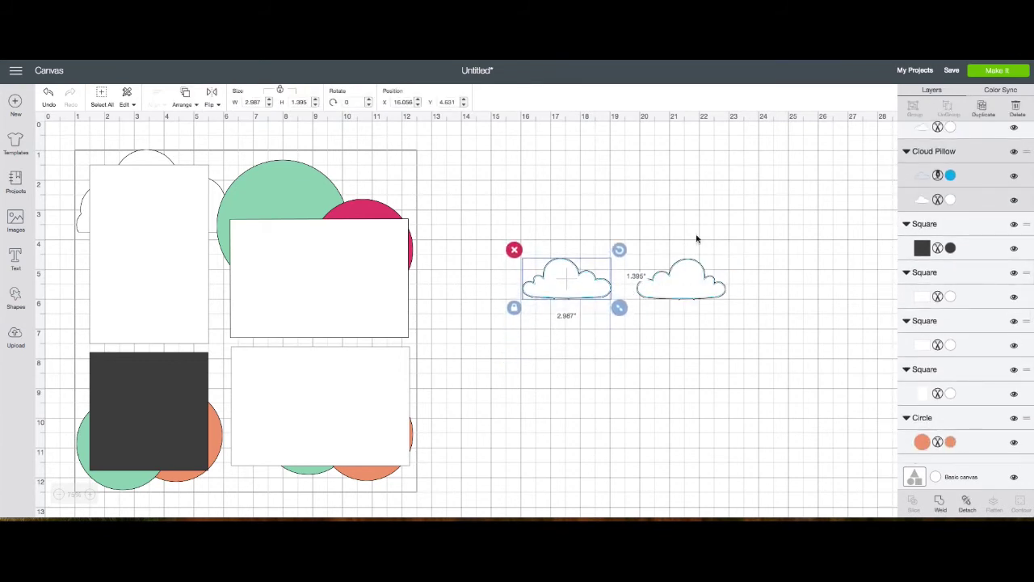